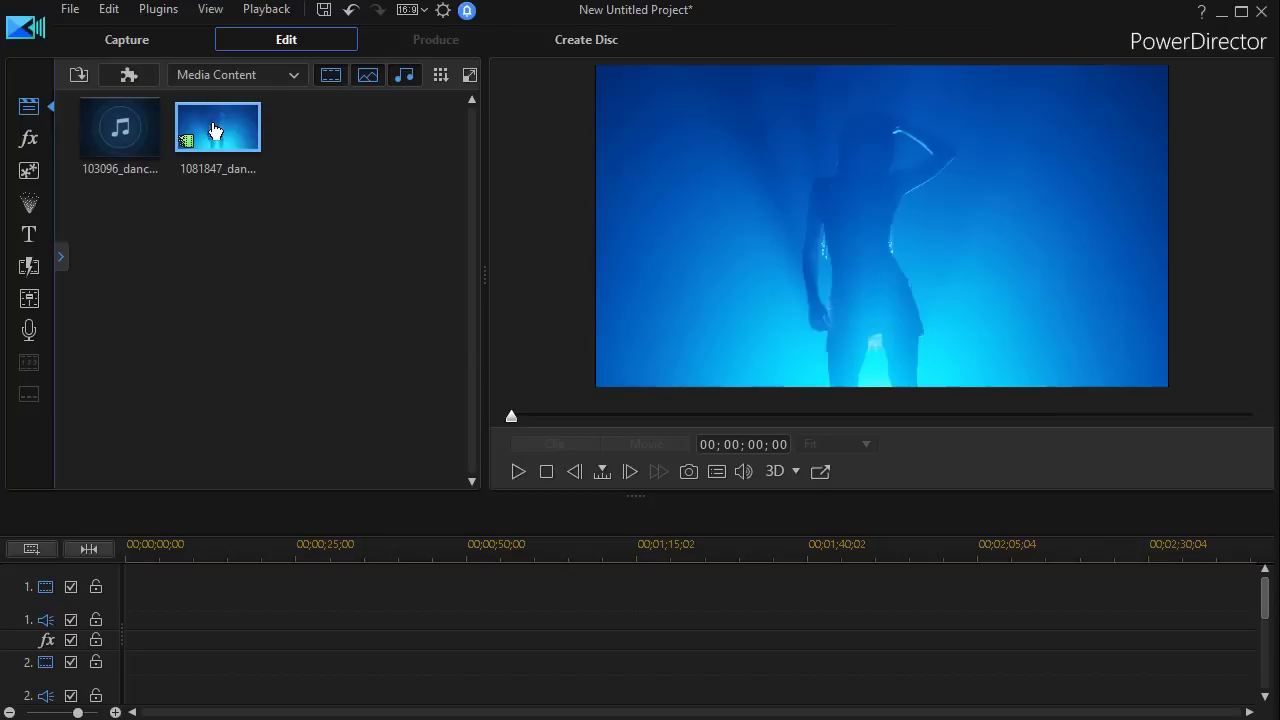
# Step: Place the dance spotlight footage on video track 1
pyautogui.moveTo(213, 130); pyautogui.dragTo(122, 591)
# Step: Add five more back-to-back copies of the dance footage to track 1, then select the music file
pyautogui.moveTo(234, 140)
pyautogui.mouseDown()
pyautogui.moveTo(248, 550)
pyautogui.moveTo(237, 591)
pyautogui.mouseUp()
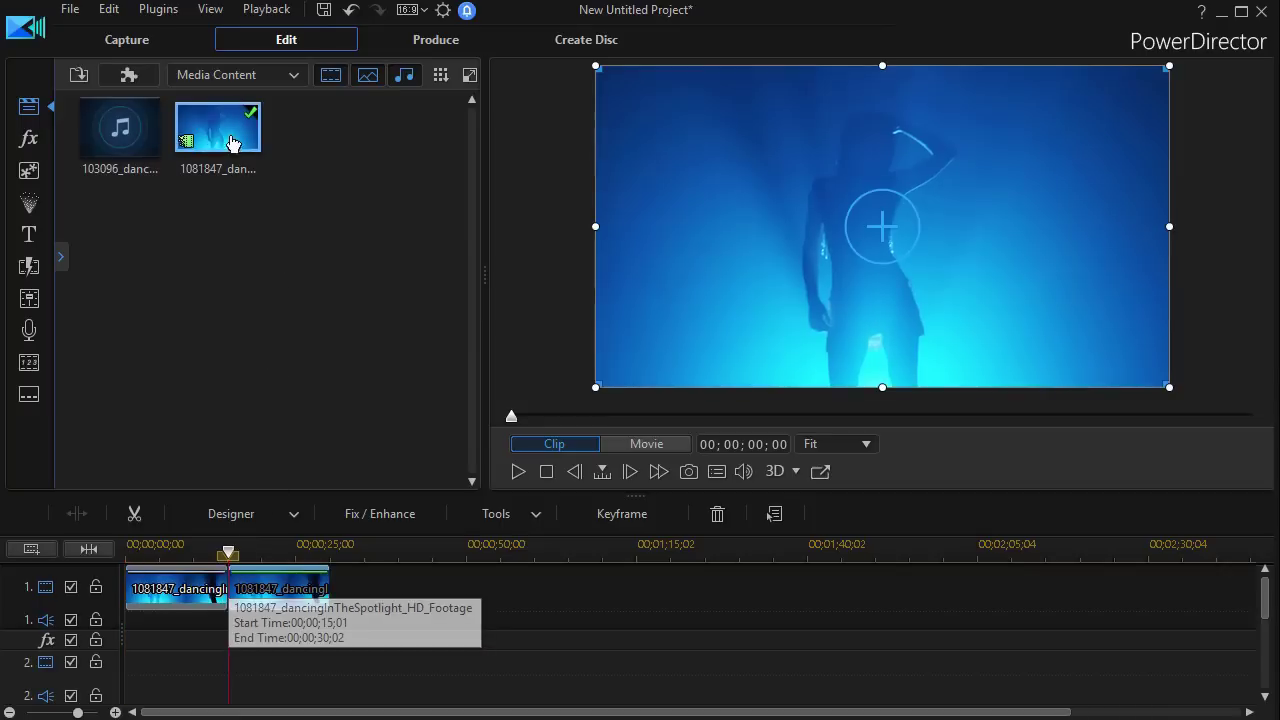
pyautogui.moveTo(232, 142); pyautogui.dragTo(335, 592)
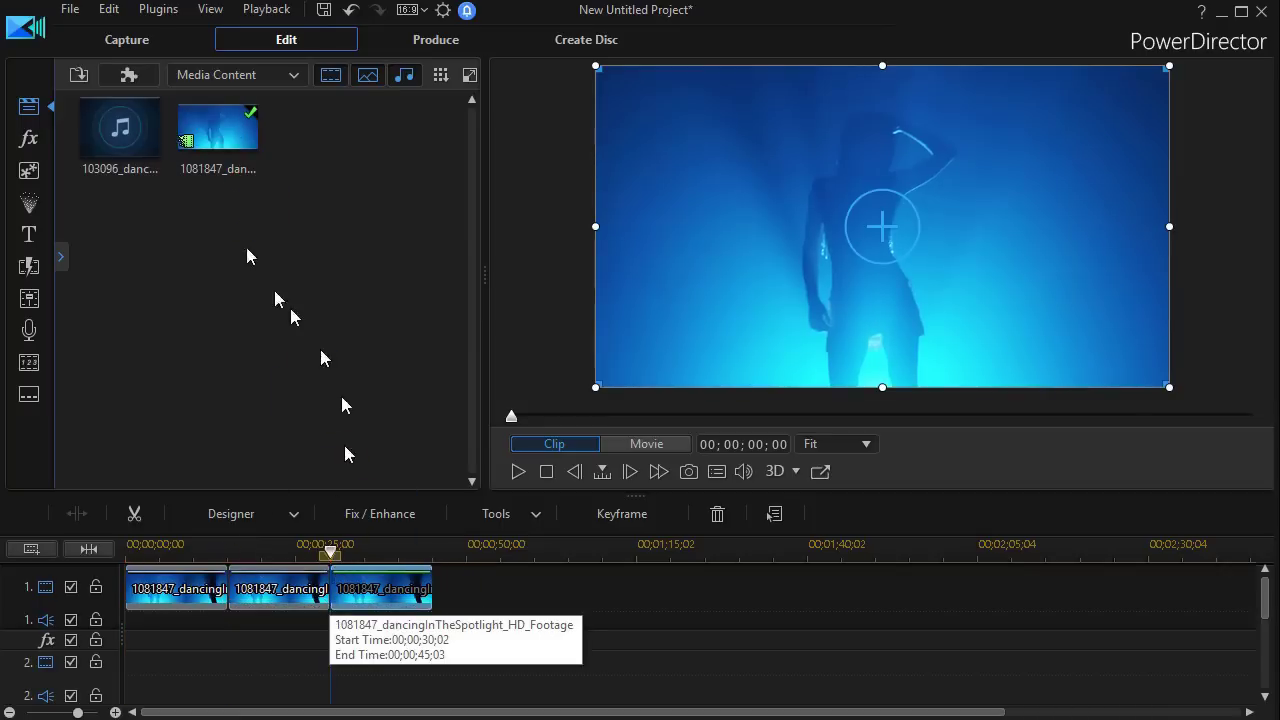
pyautogui.moveTo(230, 135); pyautogui.dragTo(436, 603)
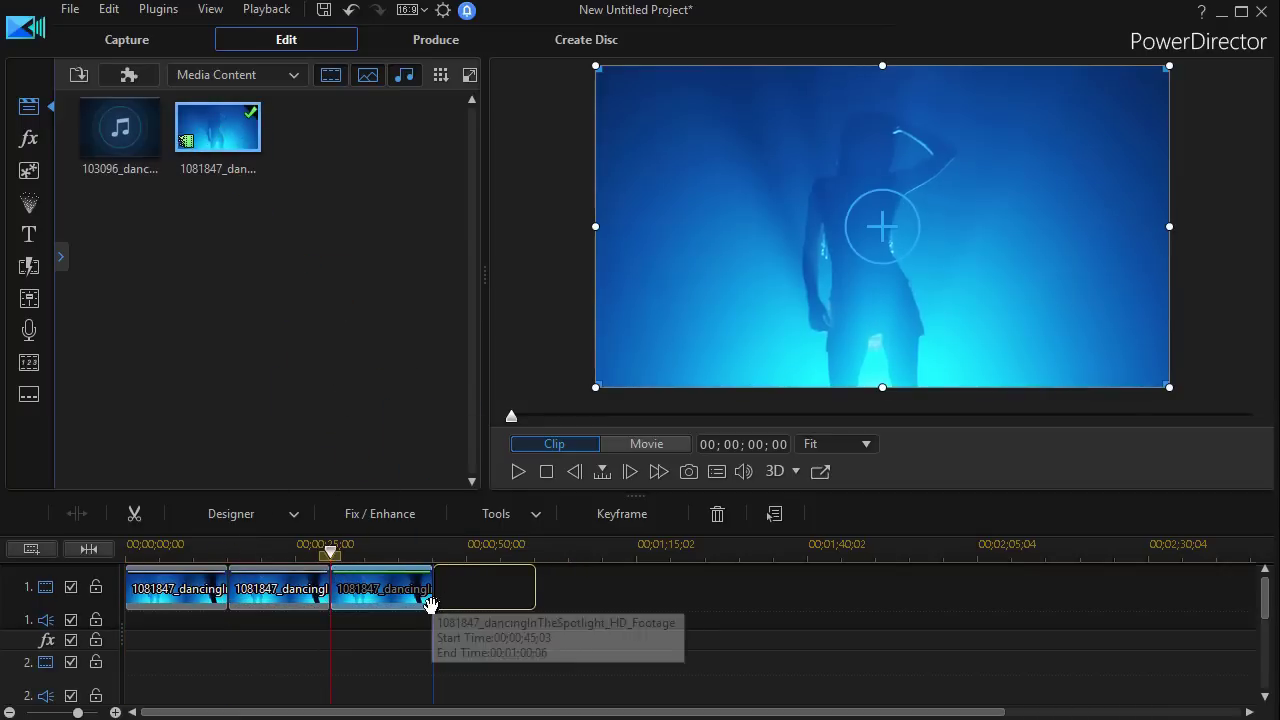
pyautogui.moveTo(200, 134)
pyautogui.mouseDown()
pyautogui.moveTo(598, 542)
pyautogui.moveTo(543, 600)
pyautogui.mouseUp()
pyautogui.moveTo(220, 138)
pyautogui.mouseDown()
pyautogui.moveTo(680, 609)
pyautogui.moveTo(640, 628)
pyautogui.mouseUp()
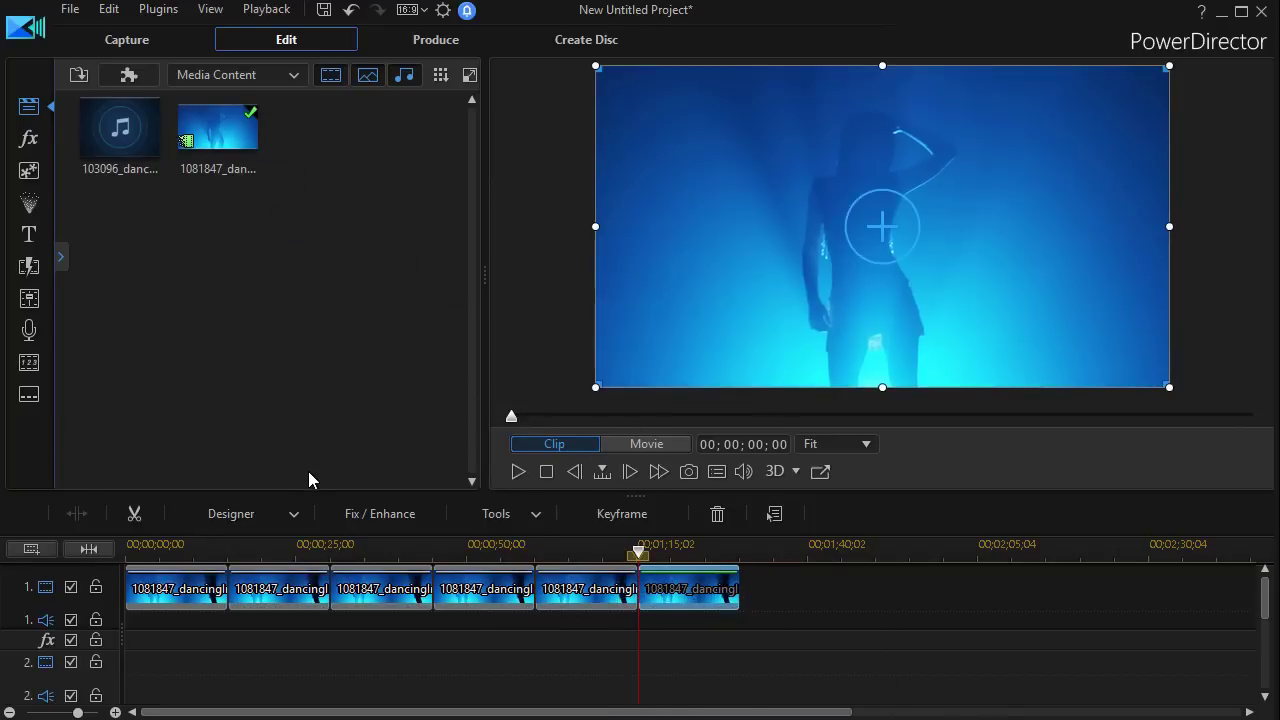
pyautogui.click(122, 148)
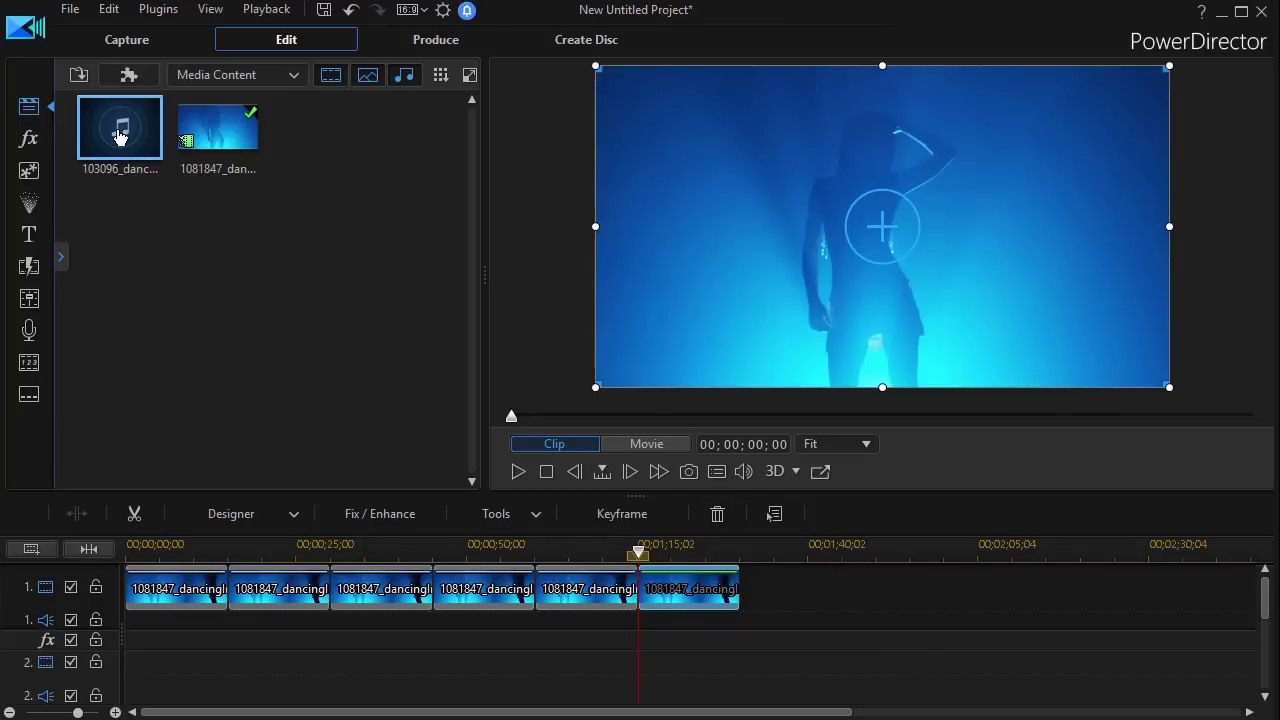
# Step: Put the danceClub music on audio track 2, preview the movie, and fit the timeline
pyautogui.moveTo(120, 137); pyautogui.dragTo(123, 662)
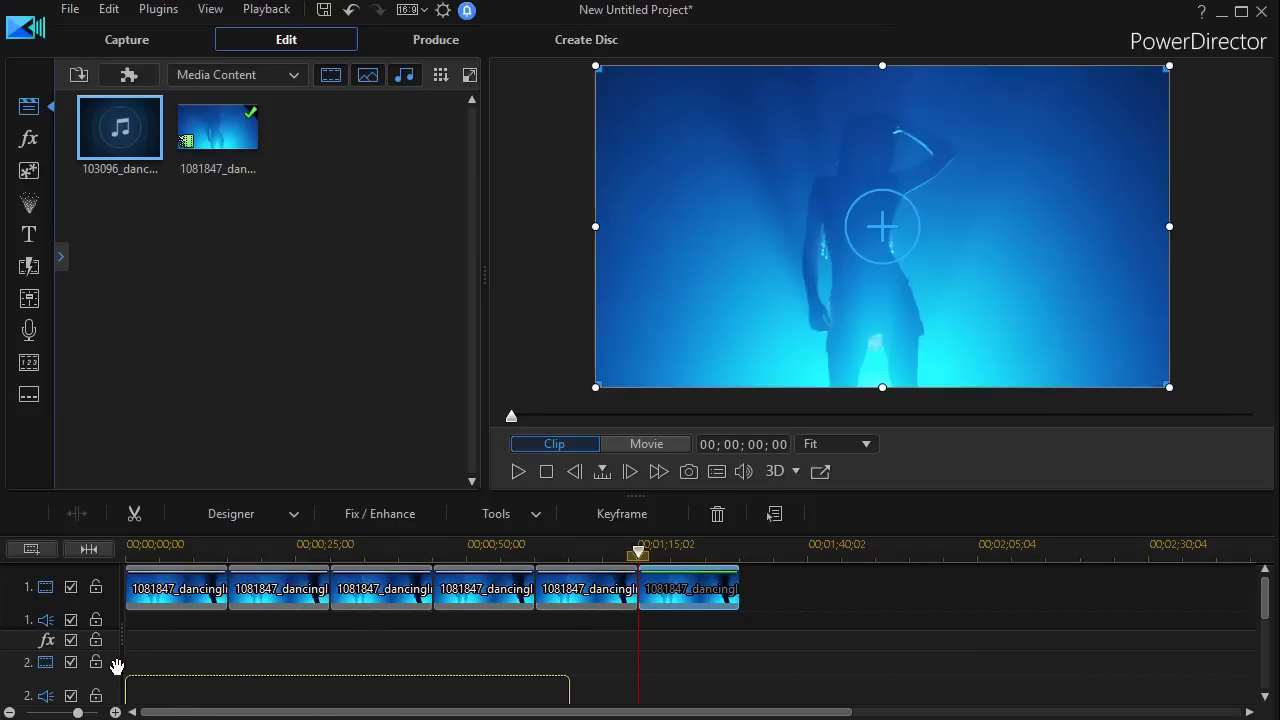
pyautogui.moveTo(112, 667); pyautogui.dragTo(113, 668)
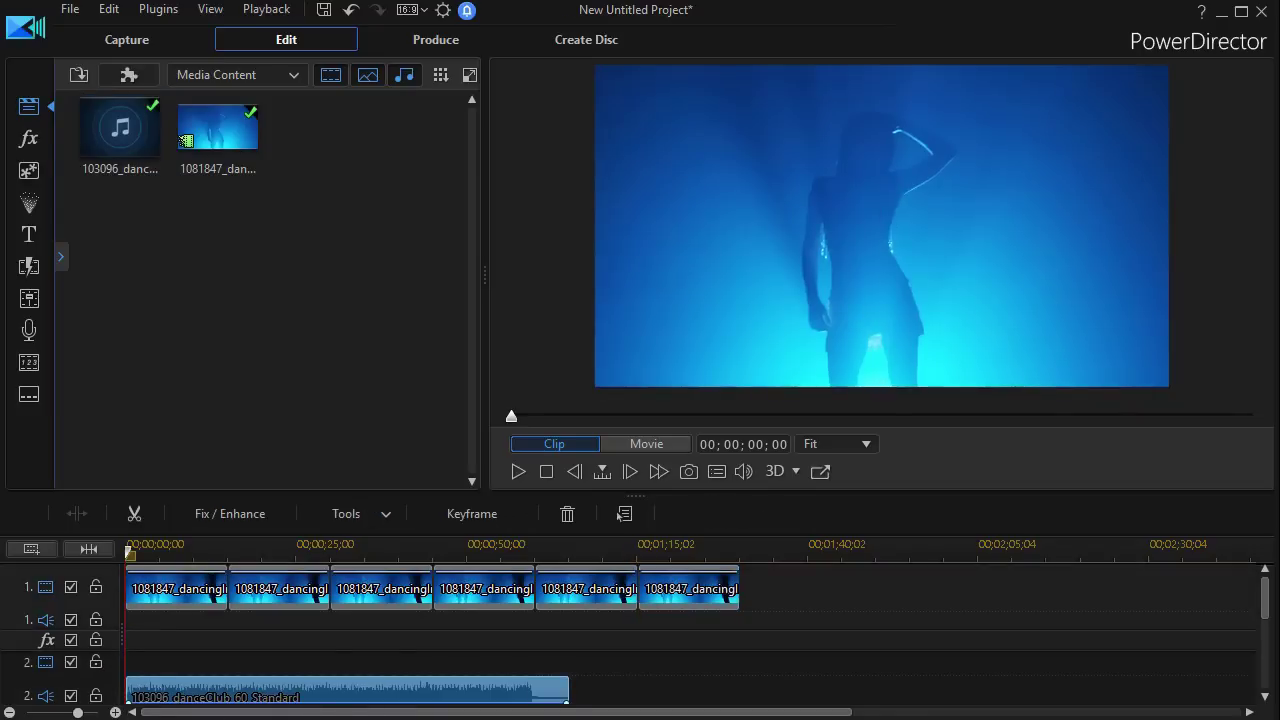
pyautogui.click(520, 471)
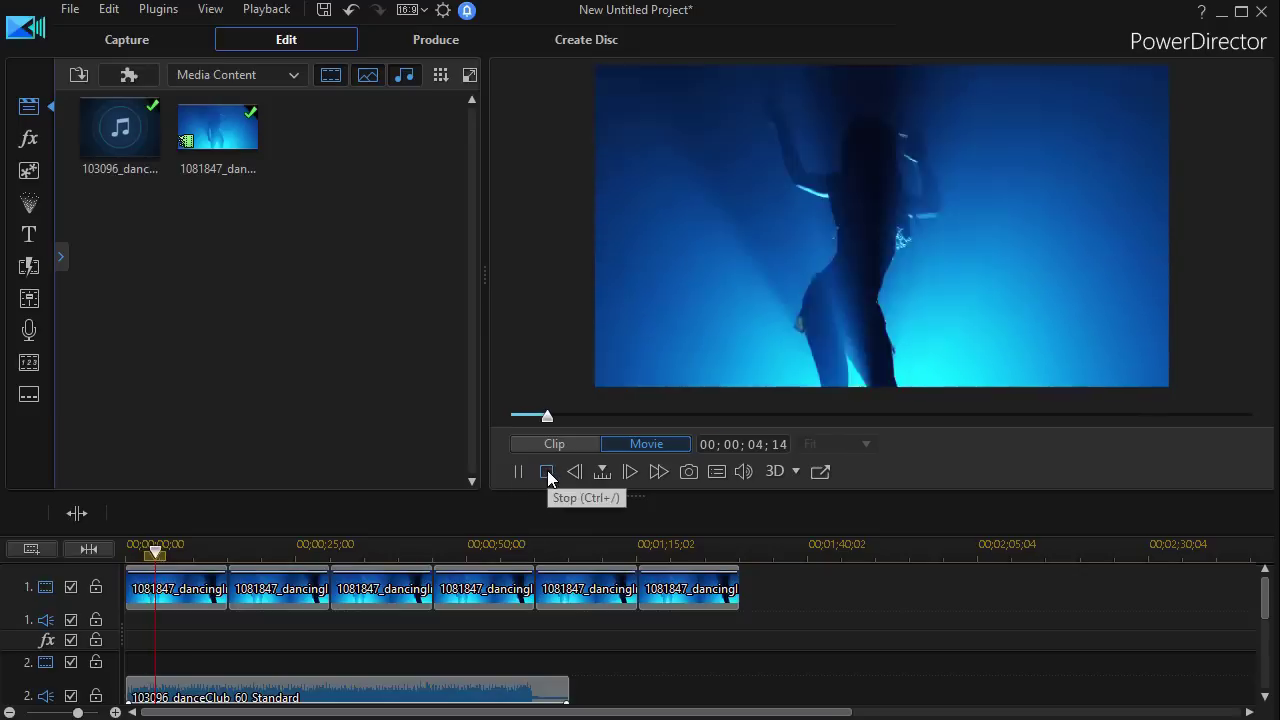
pyautogui.click(547, 471)
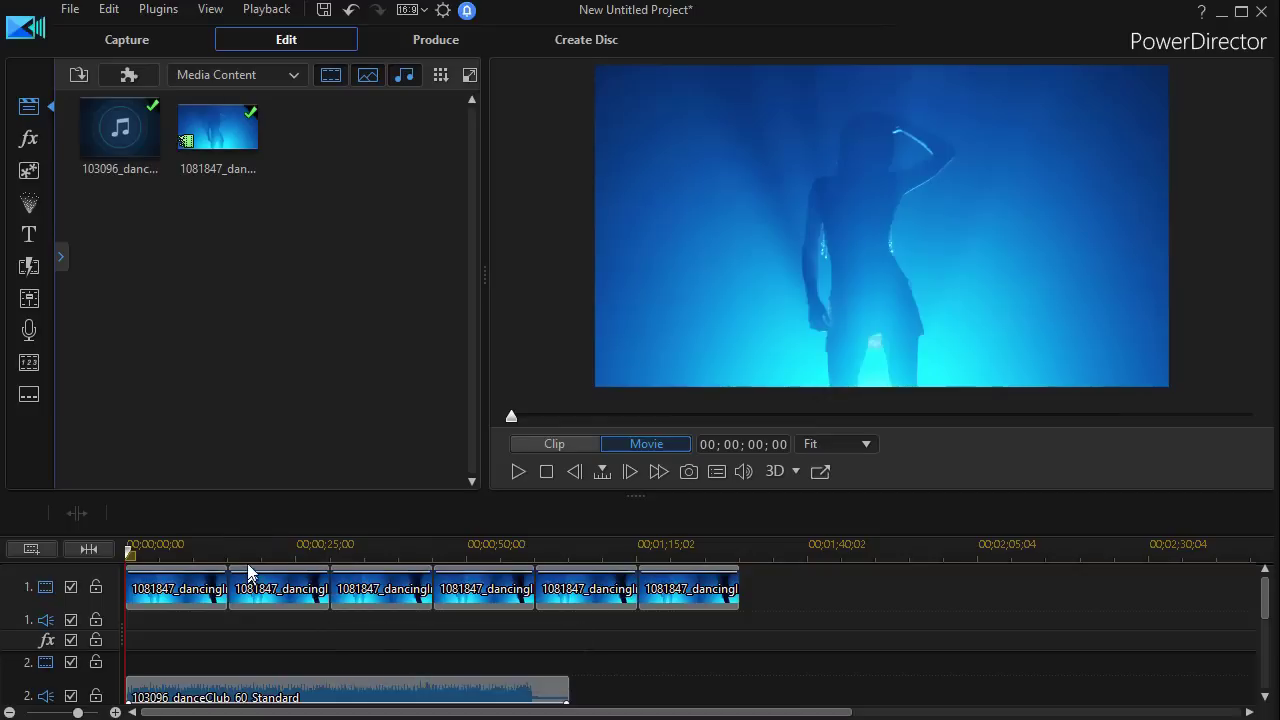
pyautogui.click(89, 549)
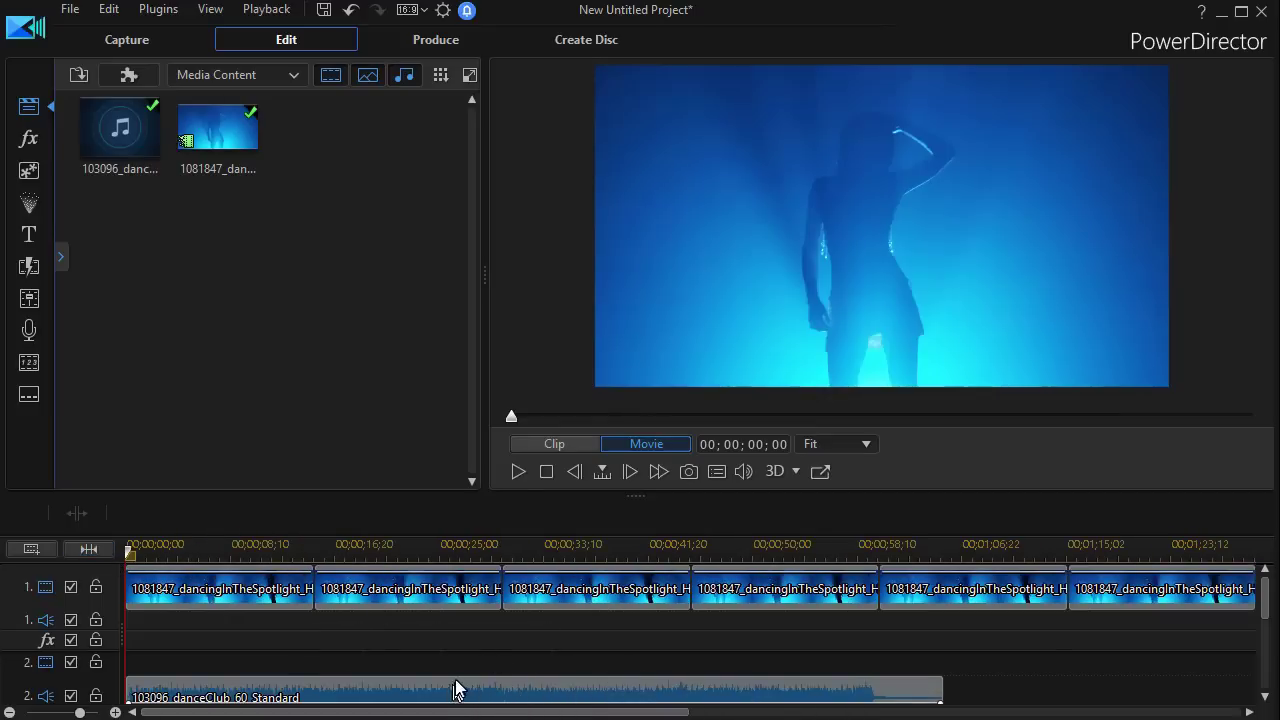
pyautogui.click(315, 695)
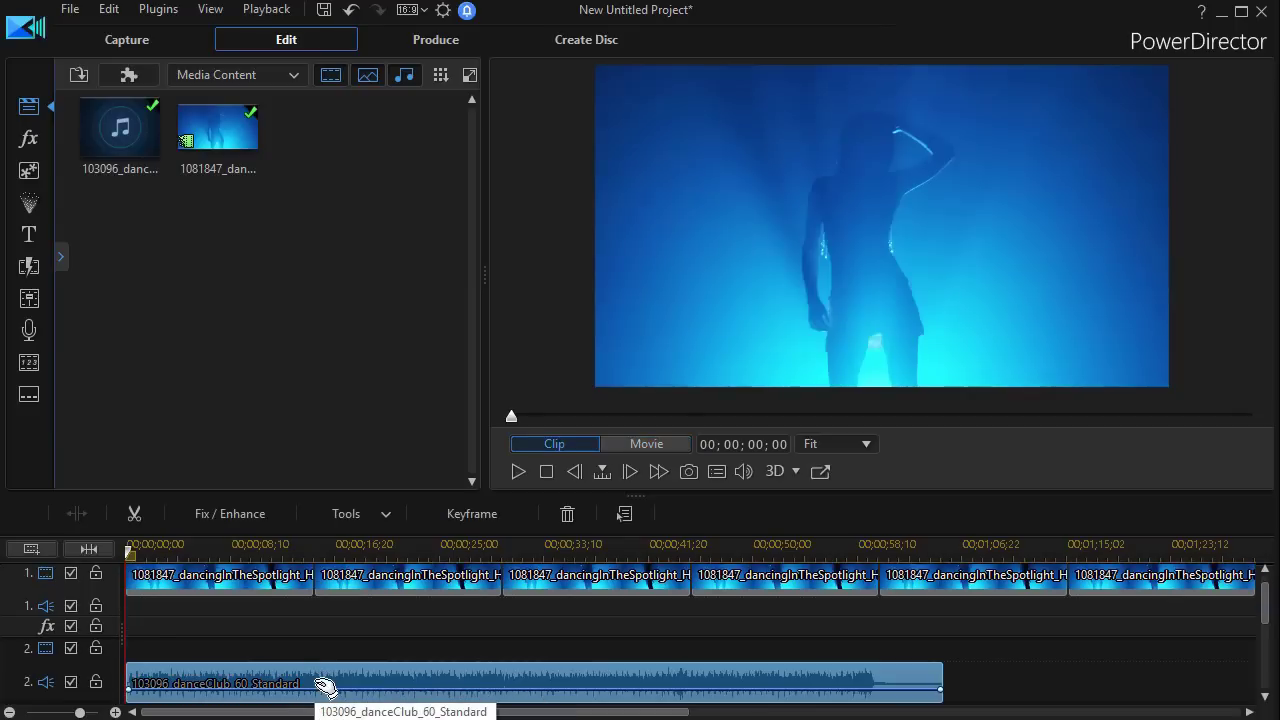
# Step: Launch Automatic Music Beat Detection from the danceClub clip's right-click menu
pyautogui.rightClick(330, 686)
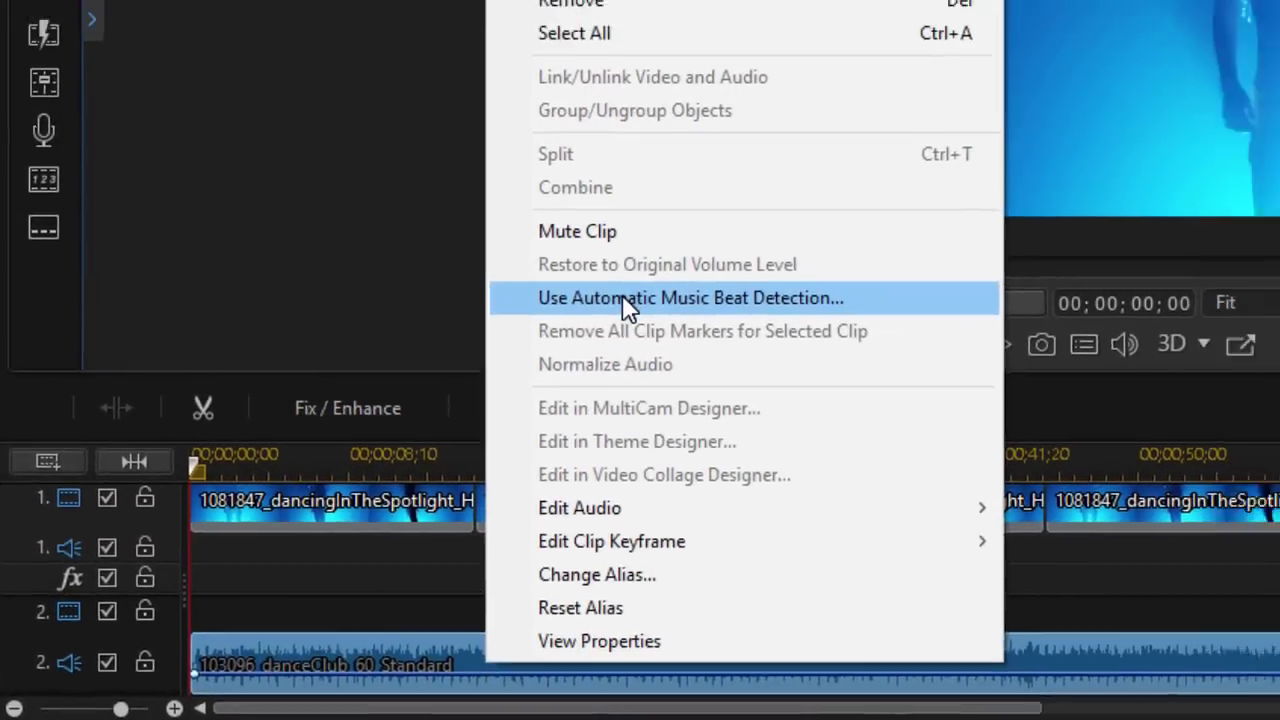
pyautogui.click(668, 263)
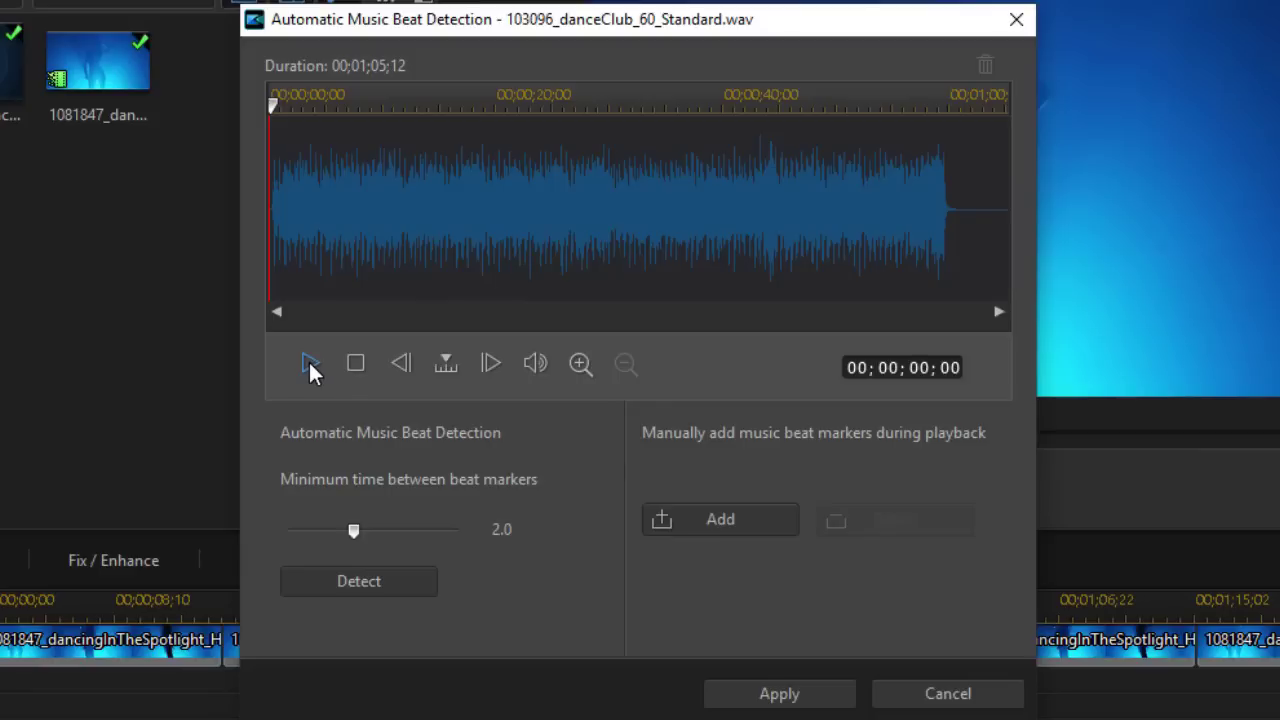
# Step: Play the danceClub music and mark six beats with the M key
pyautogui.click(311, 367)
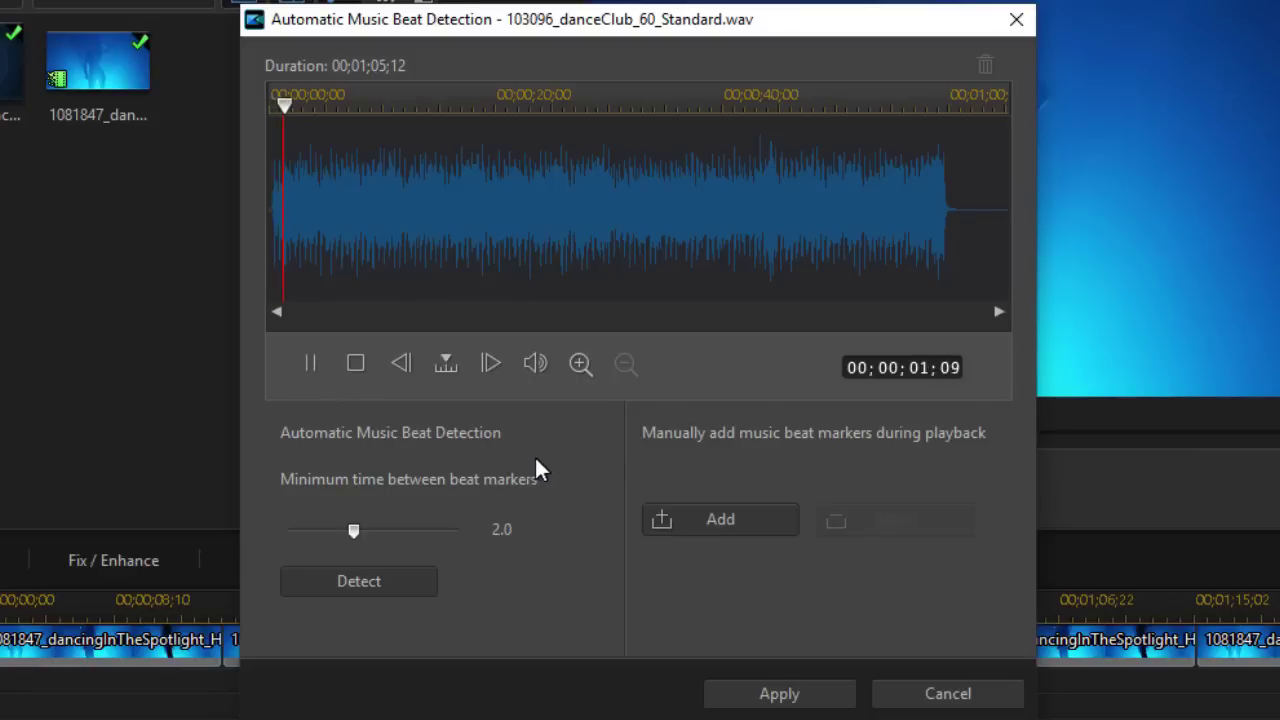
pyautogui.press('m')
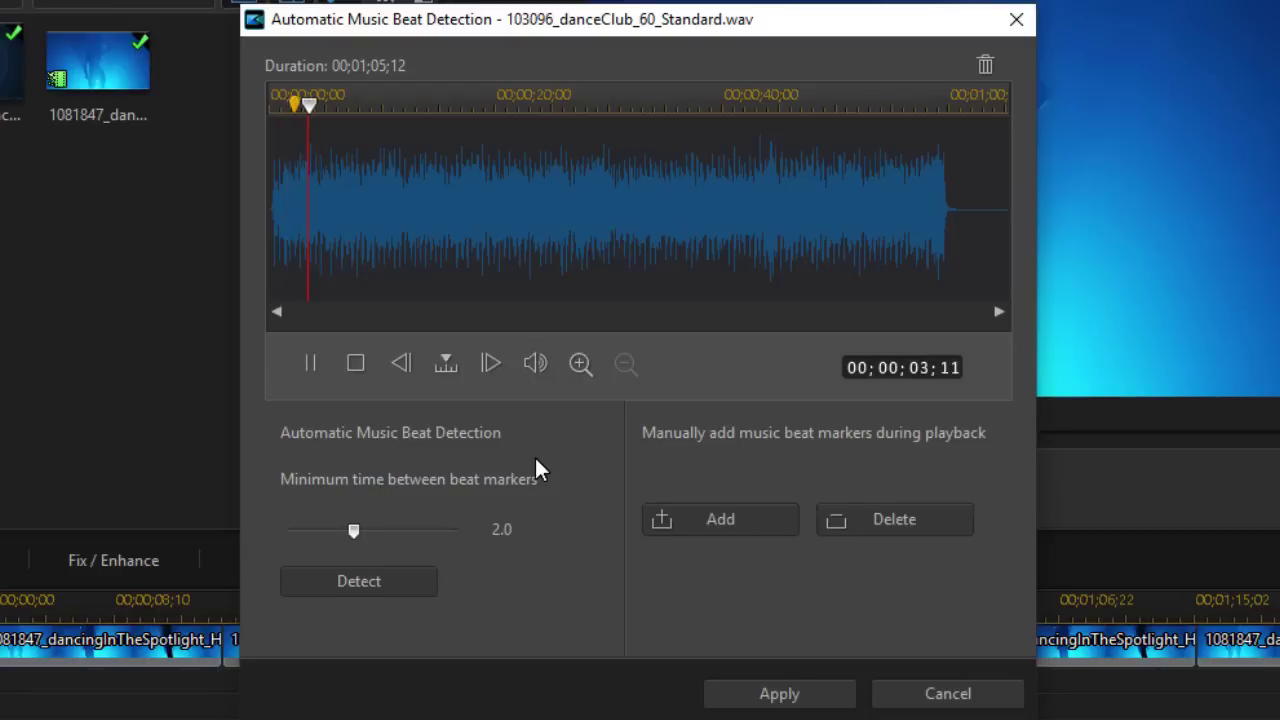
pyautogui.press('m')
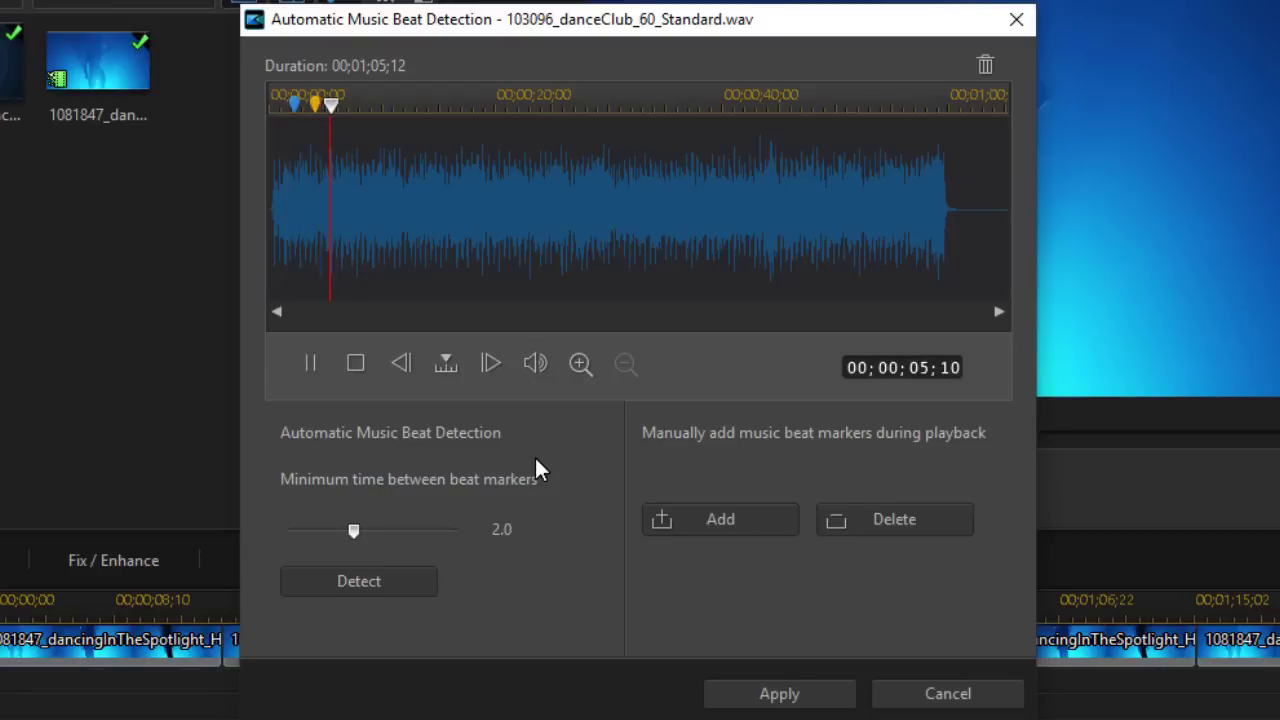
pyautogui.press('m')
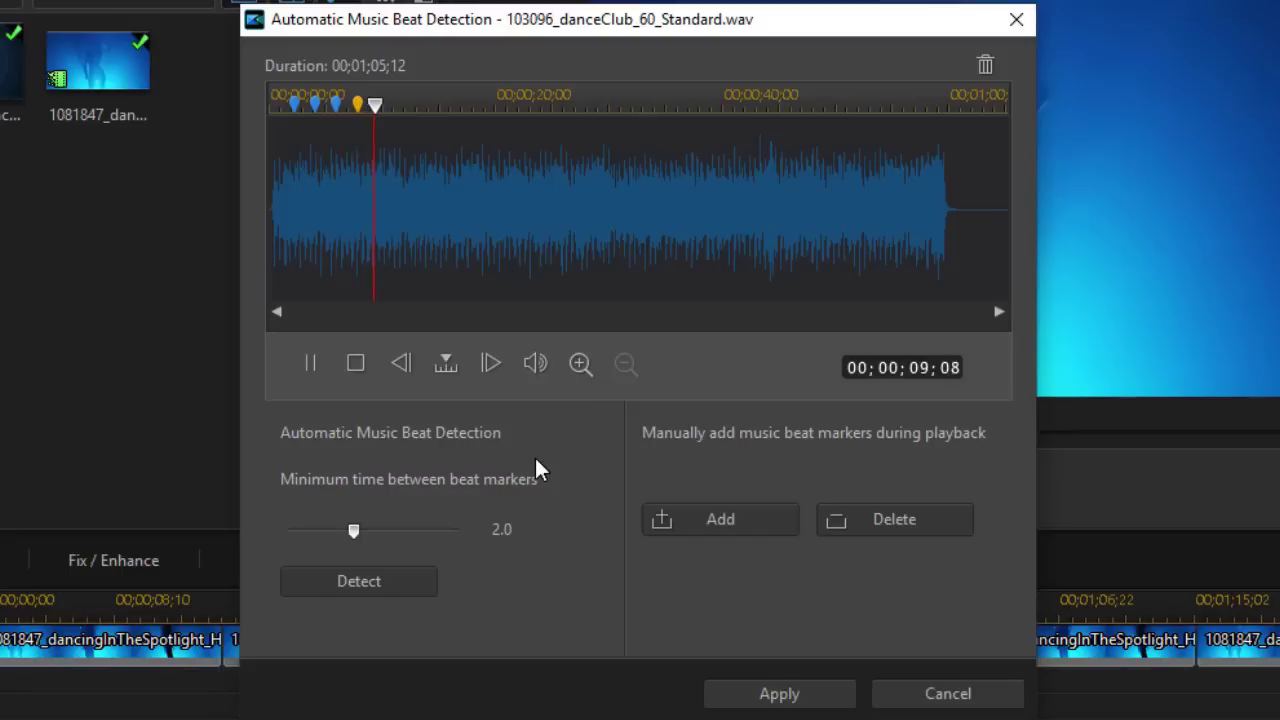
pyautogui.press('m')
pyautogui.press('m')
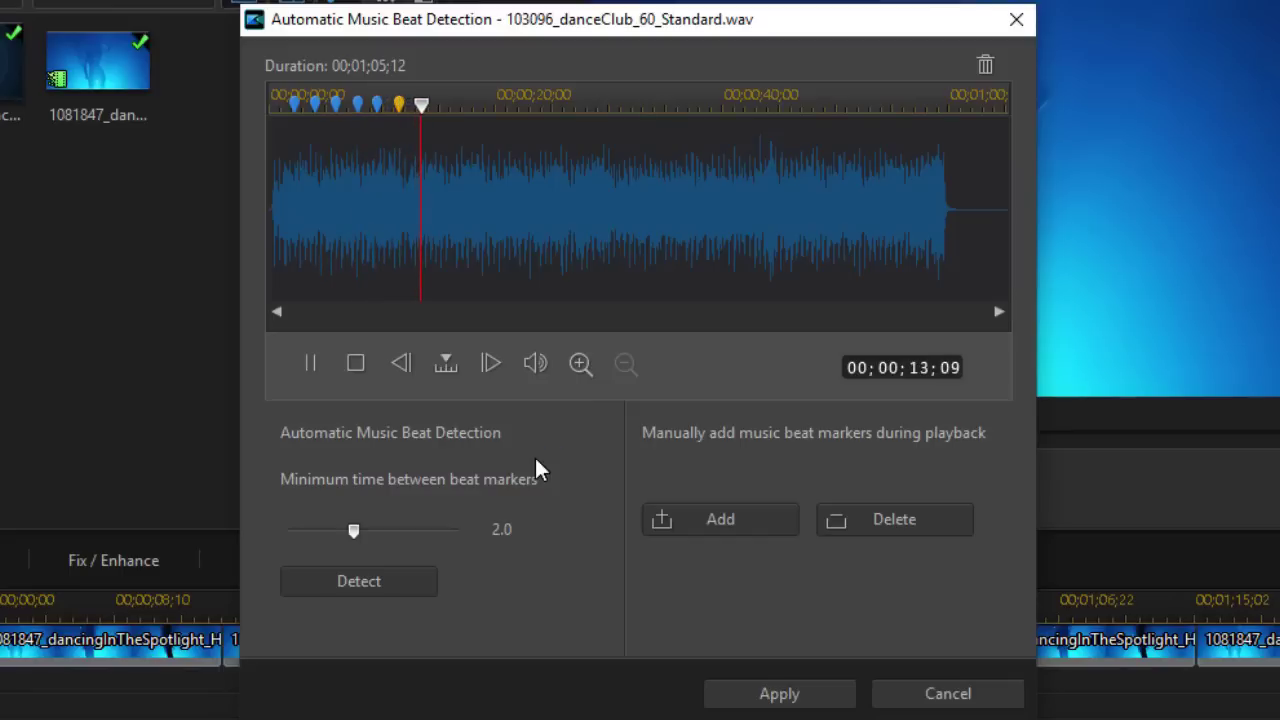
pyautogui.press('m')
pyautogui.press('m')
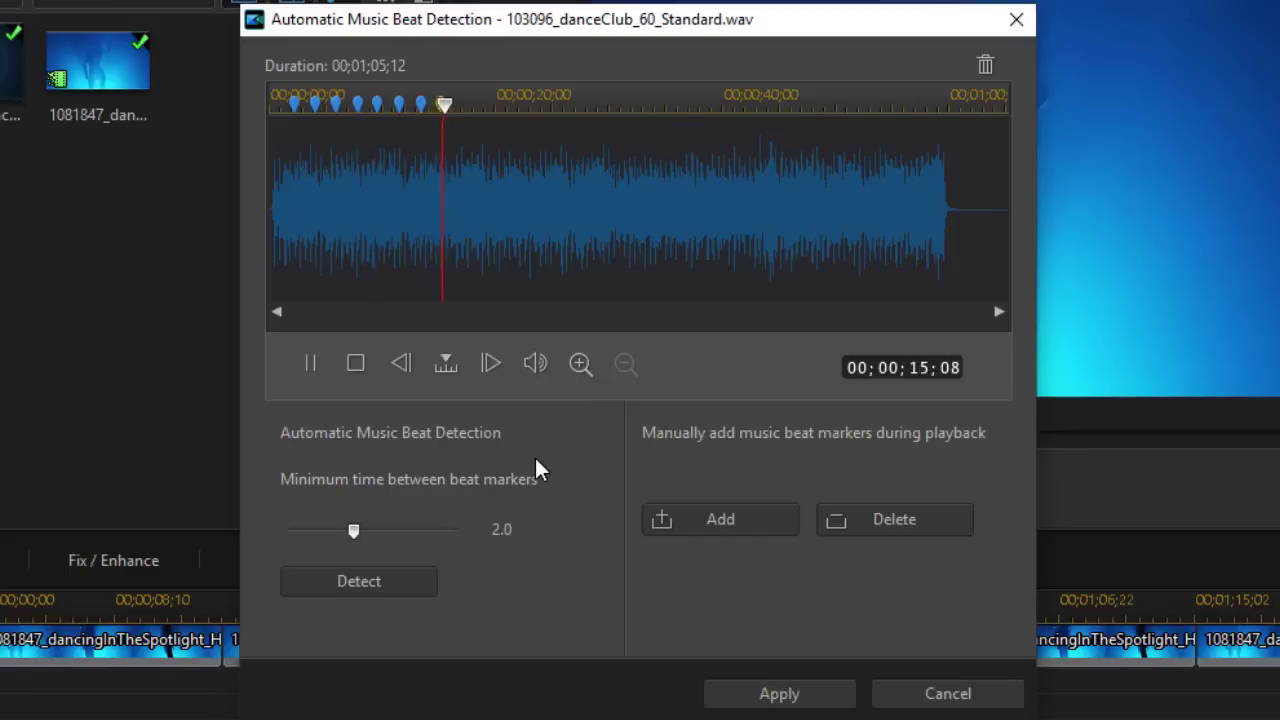
pyautogui.press('m')
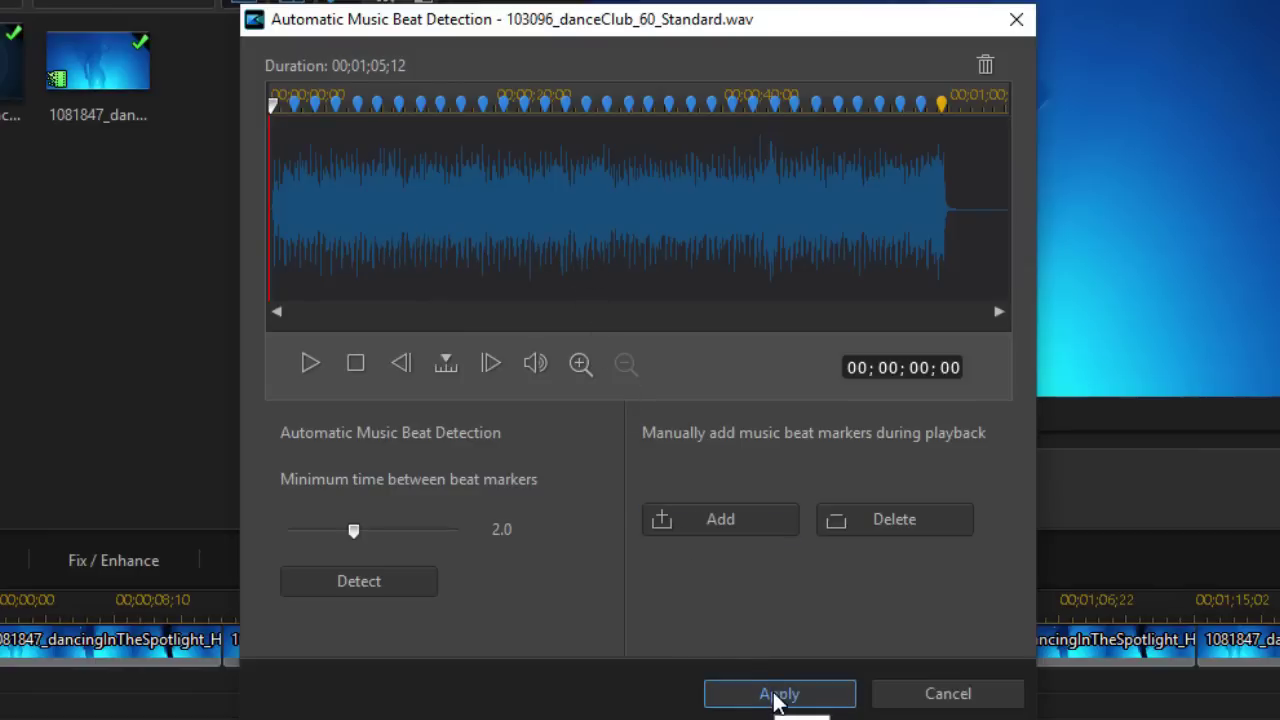
# Step: Apply the beat markers to the timeline and lock audio track 2
pyautogui.click(778, 694)
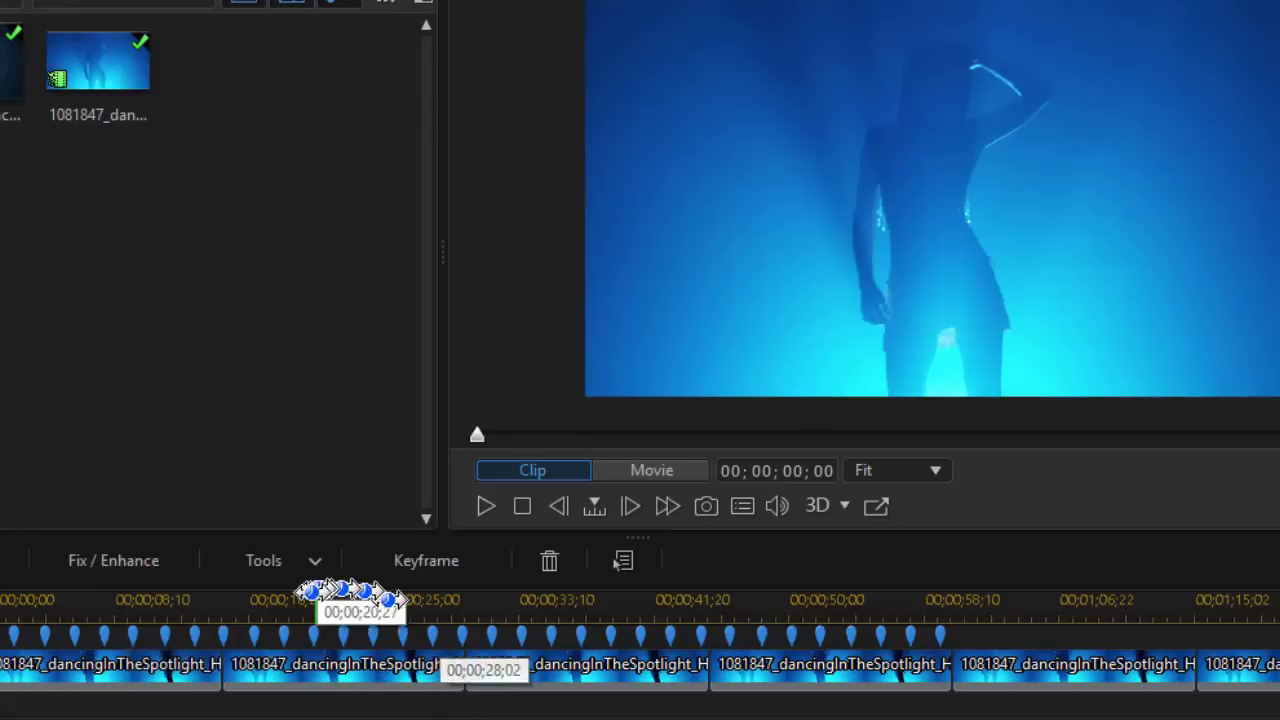
pyautogui.scroll(2, 330, 603)
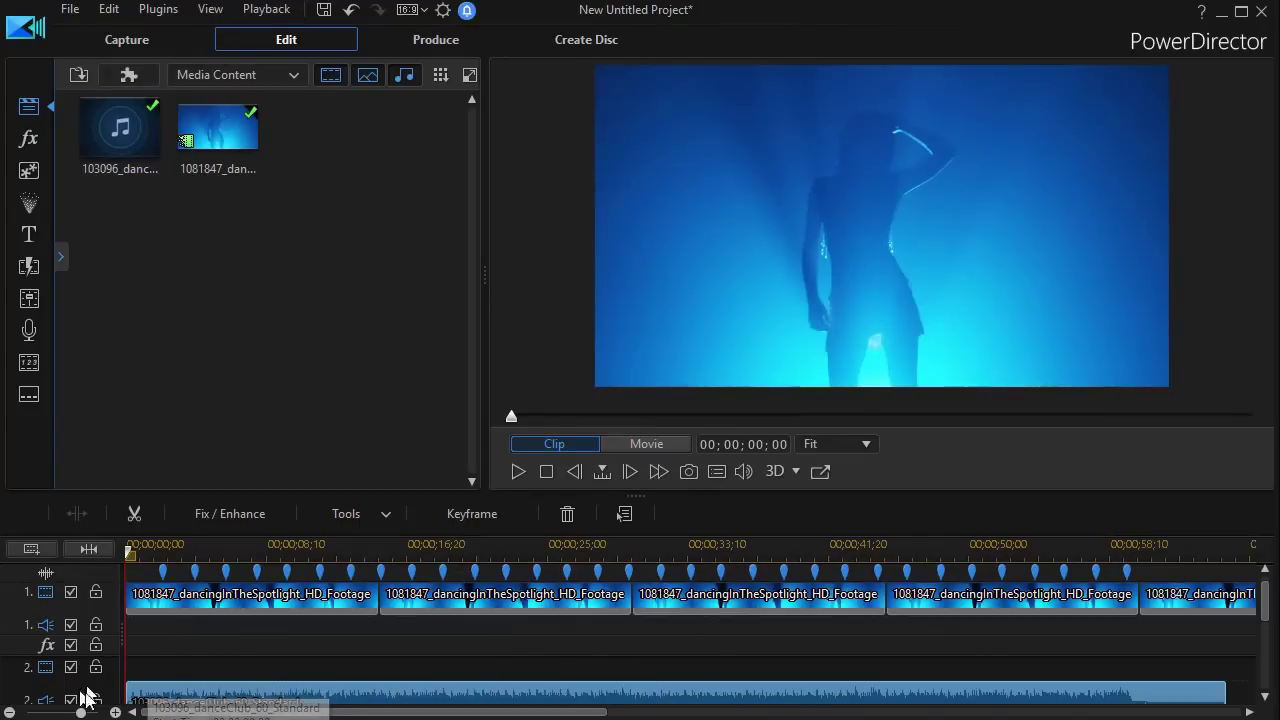
pyautogui.scroll(-1, 1268, 603)
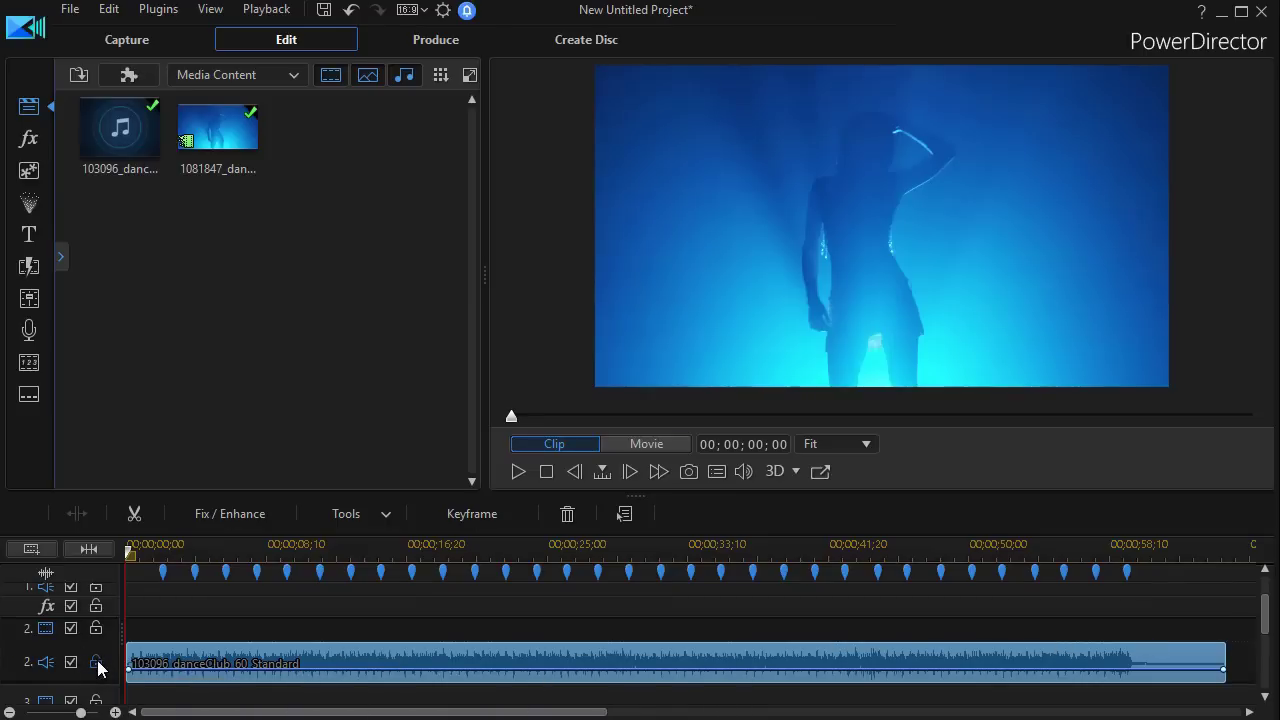
pyautogui.click(97, 665)
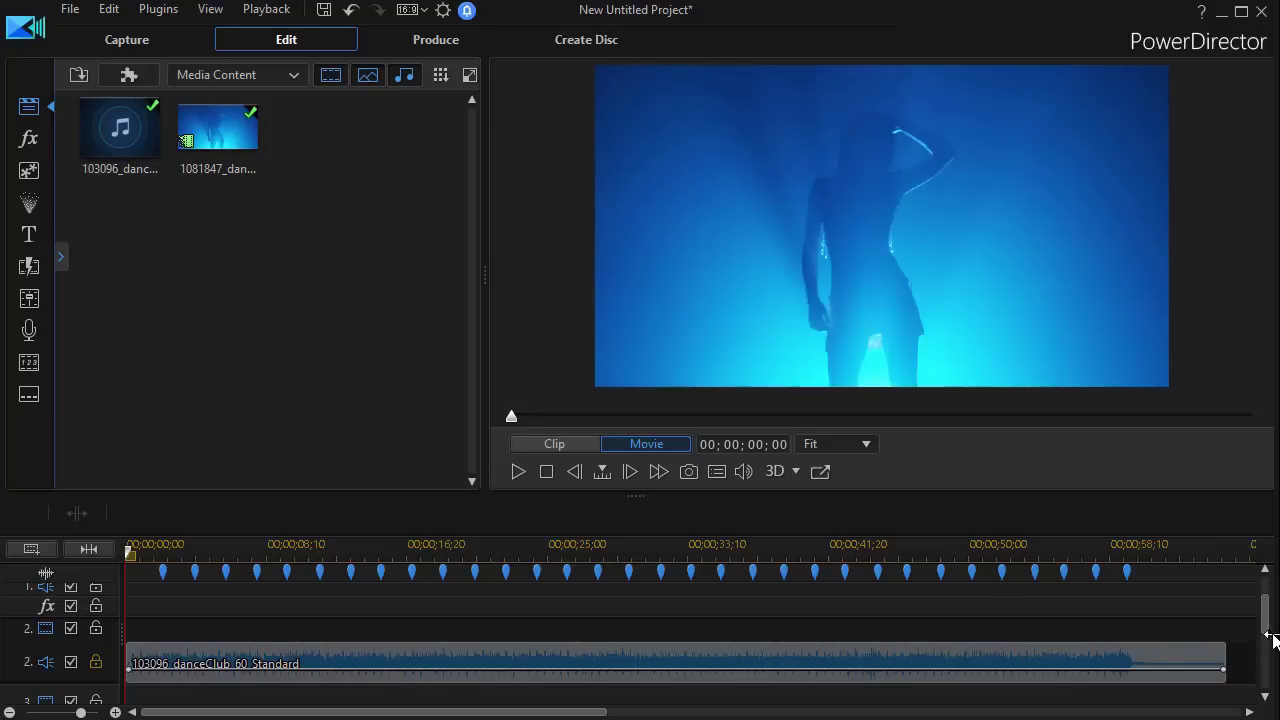
pyautogui.scroll(1, 1266, 615)
pyautogui.scroll(1, 1266, 615)
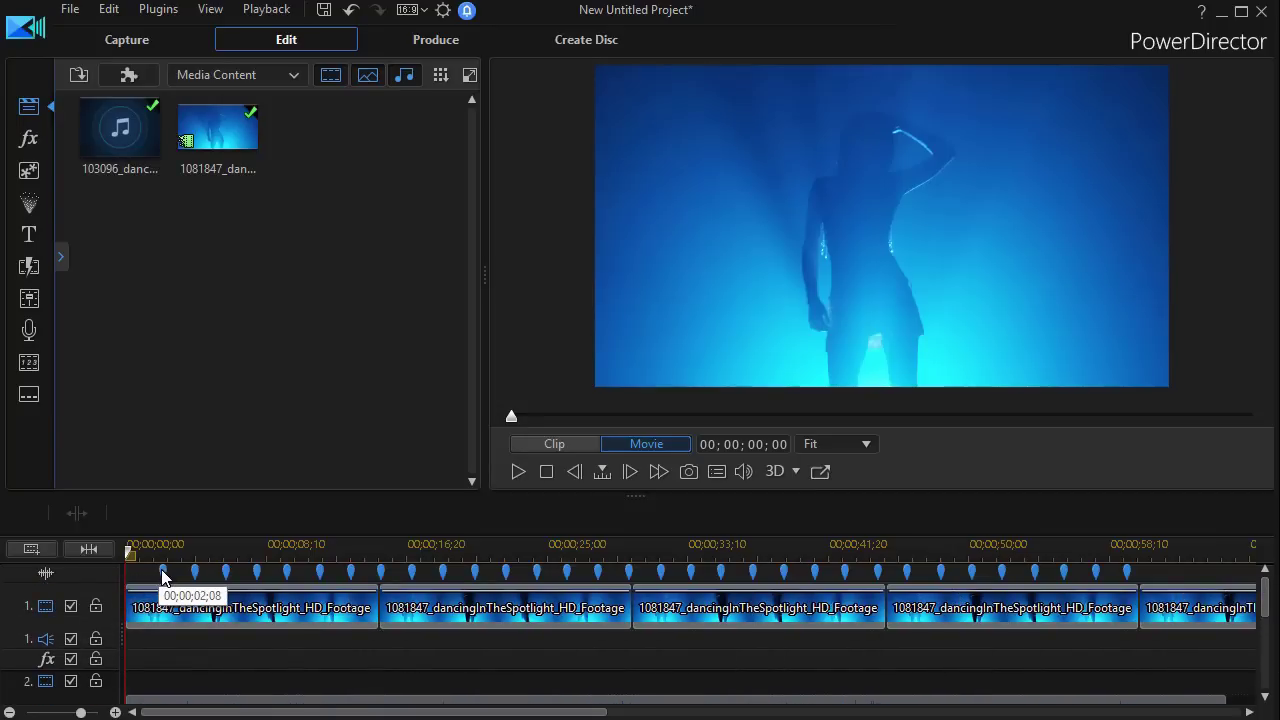
# Step: Split the dance footage at the first three beat markers with Ctrl+T, then select the first clip
pyautogui.click(163, 573)
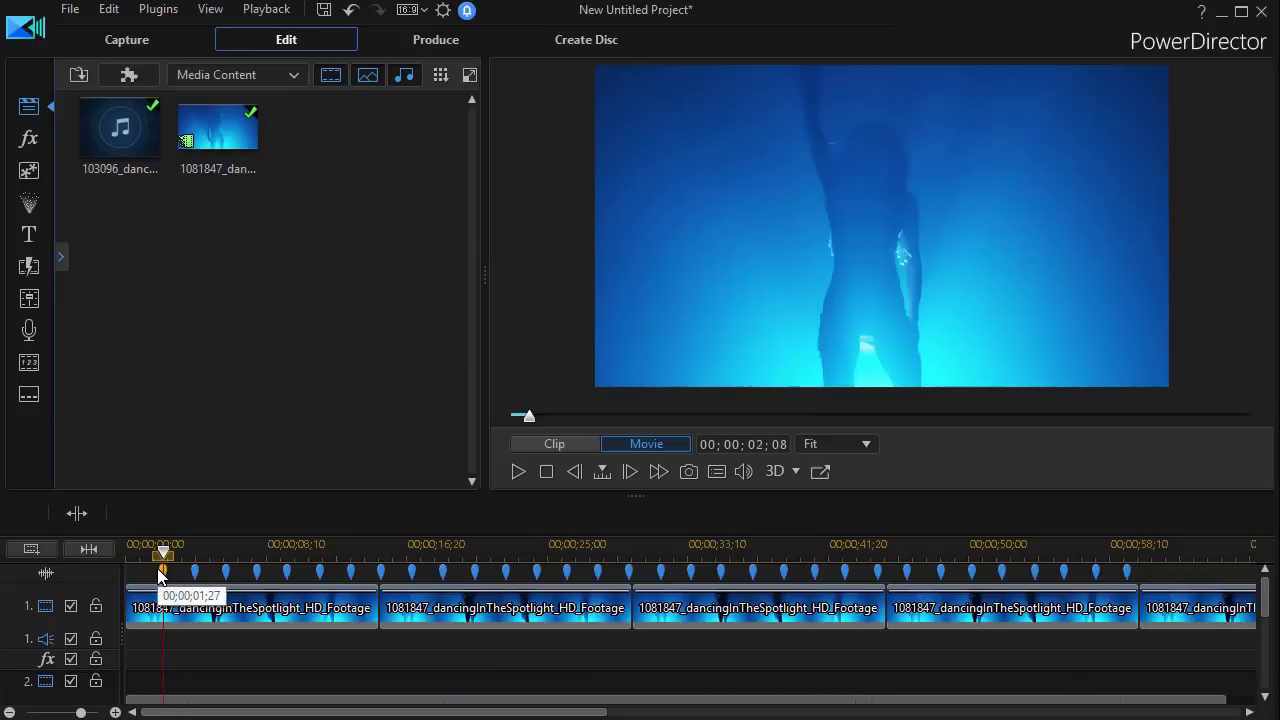
pyautogui.hotkey('ctrl', 't')
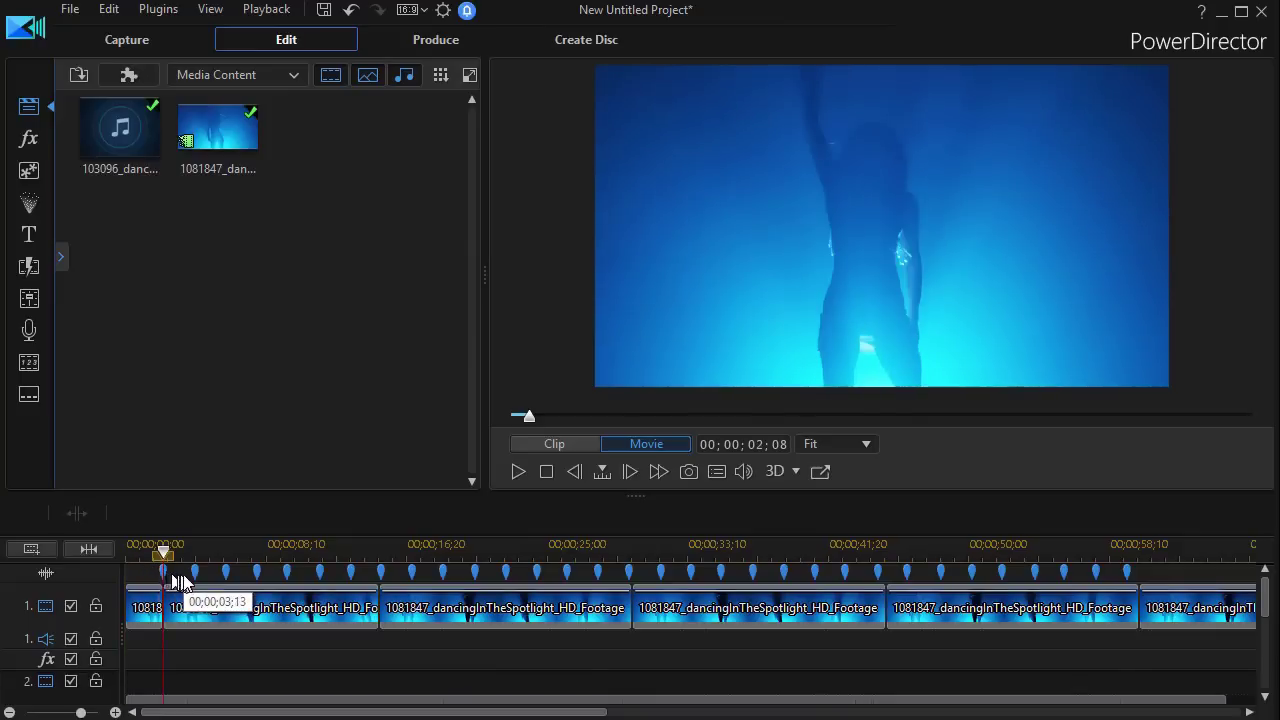
pyautogui.click(194, 574)
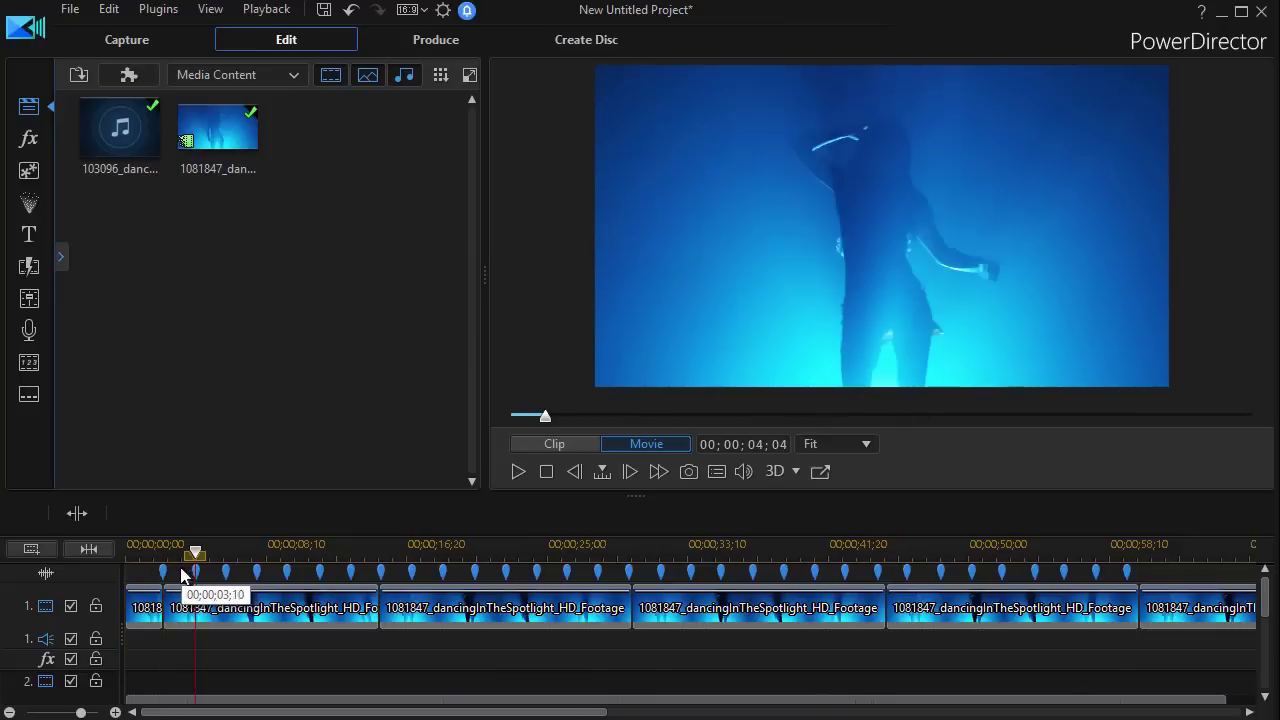
pyautogui.hotkey('ctrl', 't')
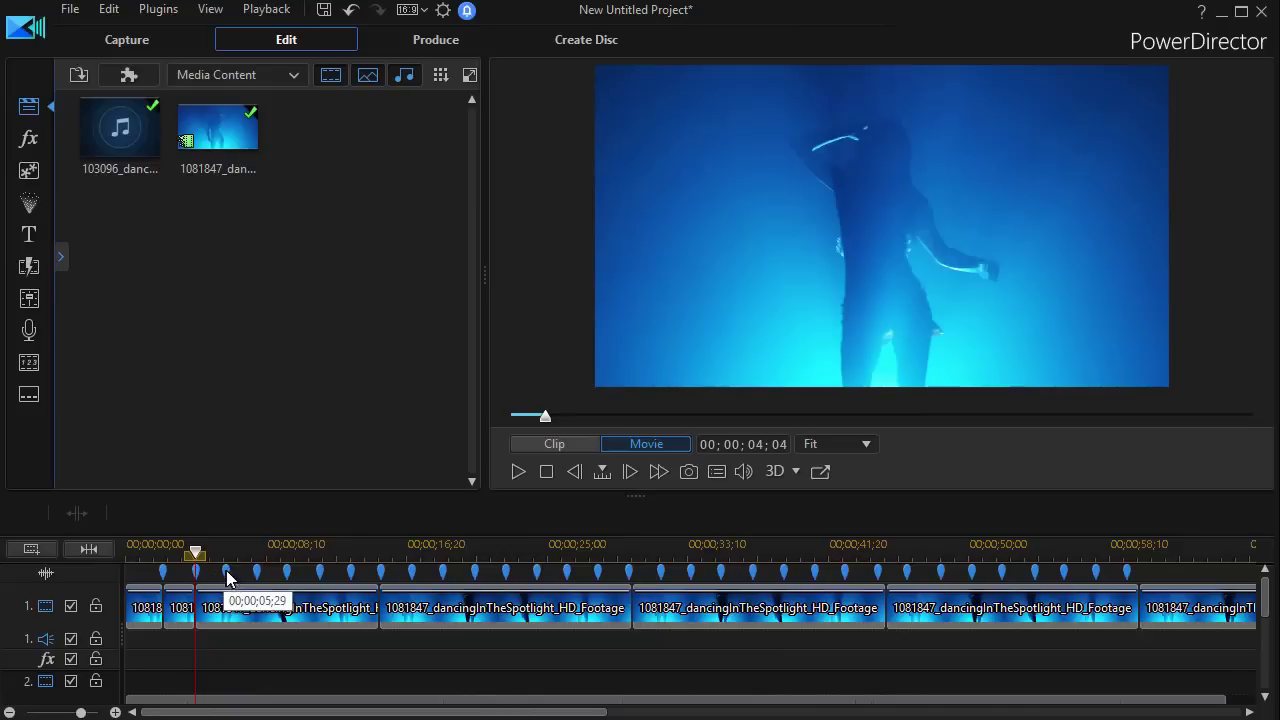
pyautogui.click(227, 574)
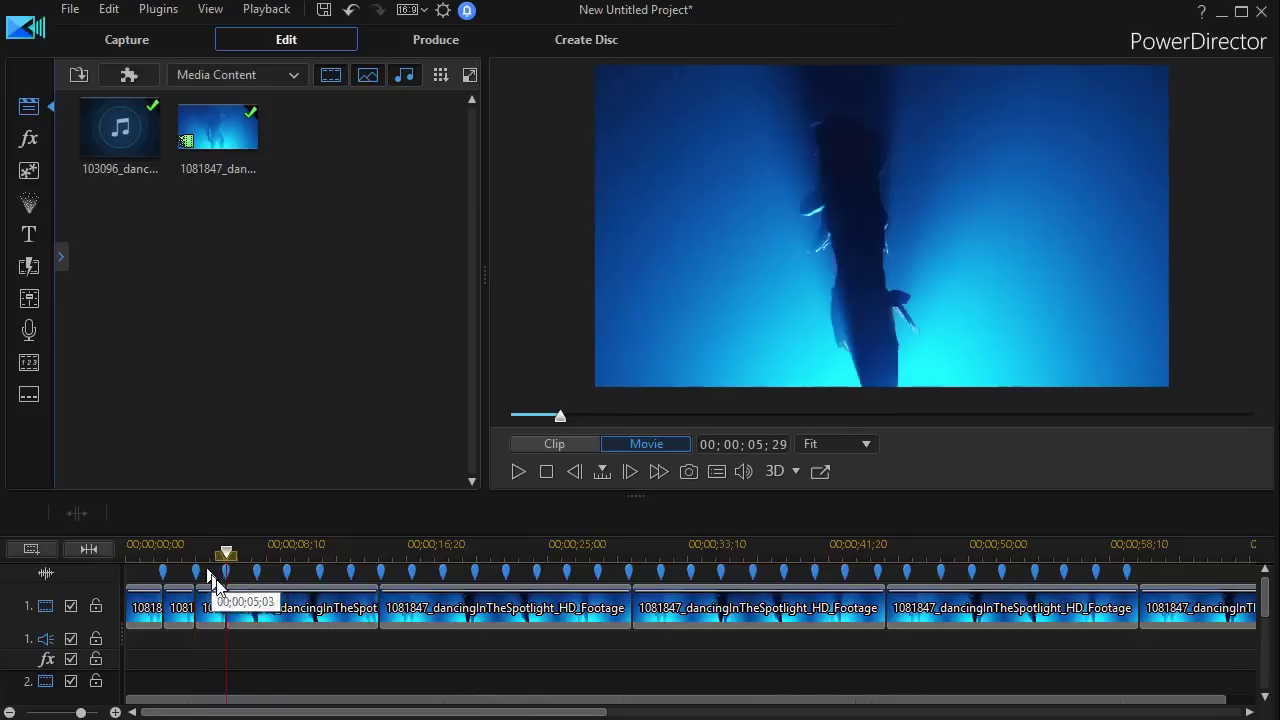
pyautogui.hotkey('ctrl', 't')
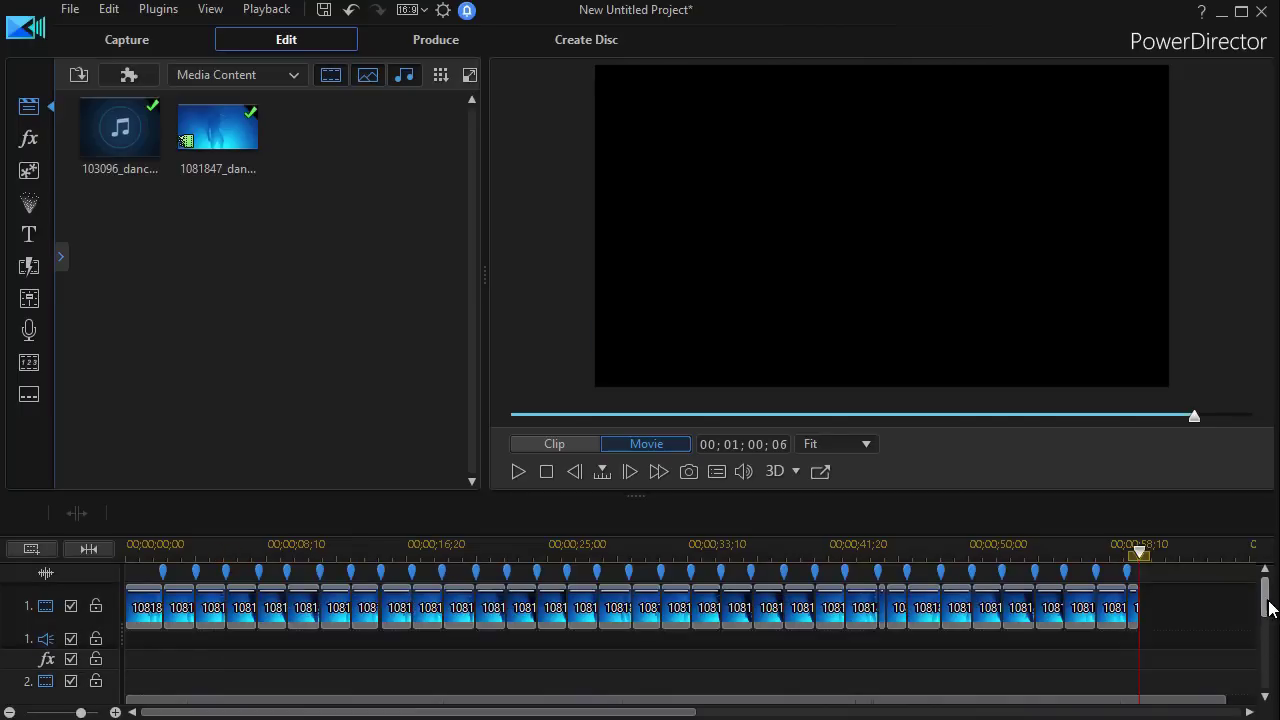
pyautogui.scroll(-1, 1266, 609)
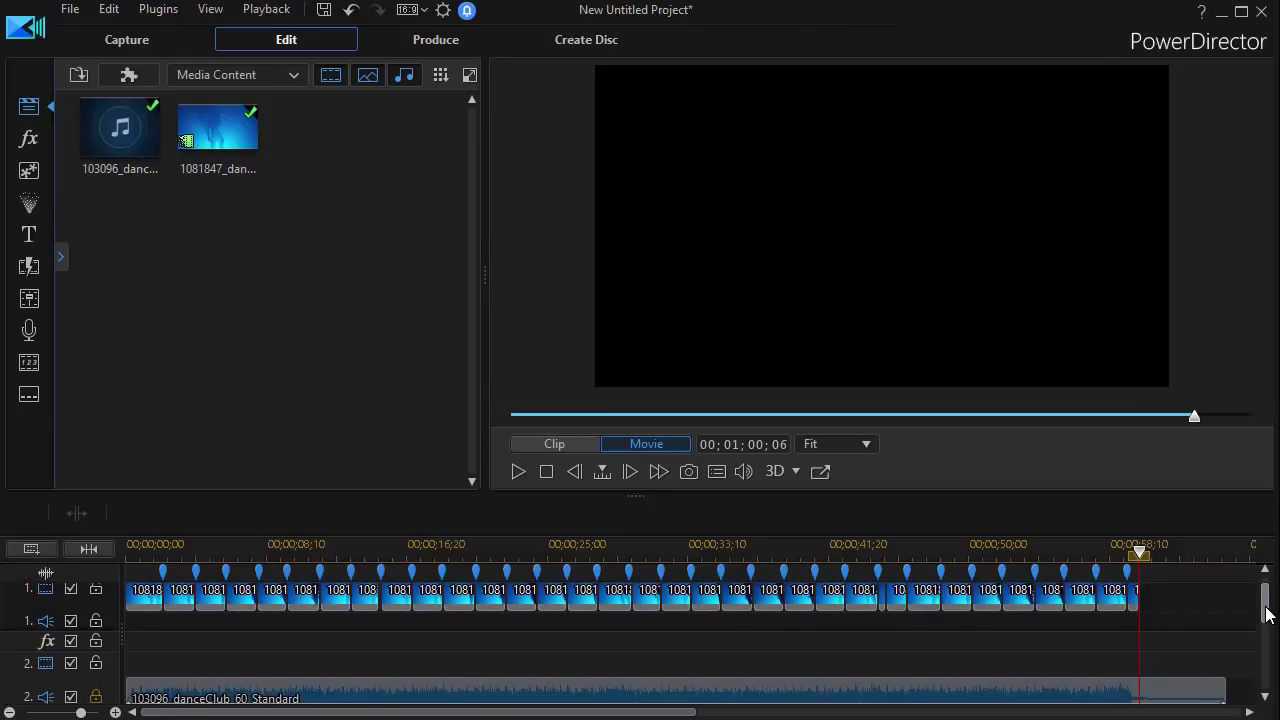
pyautogui.moveTo(1265, 614); pyautogui.dragTo(1265, 620)
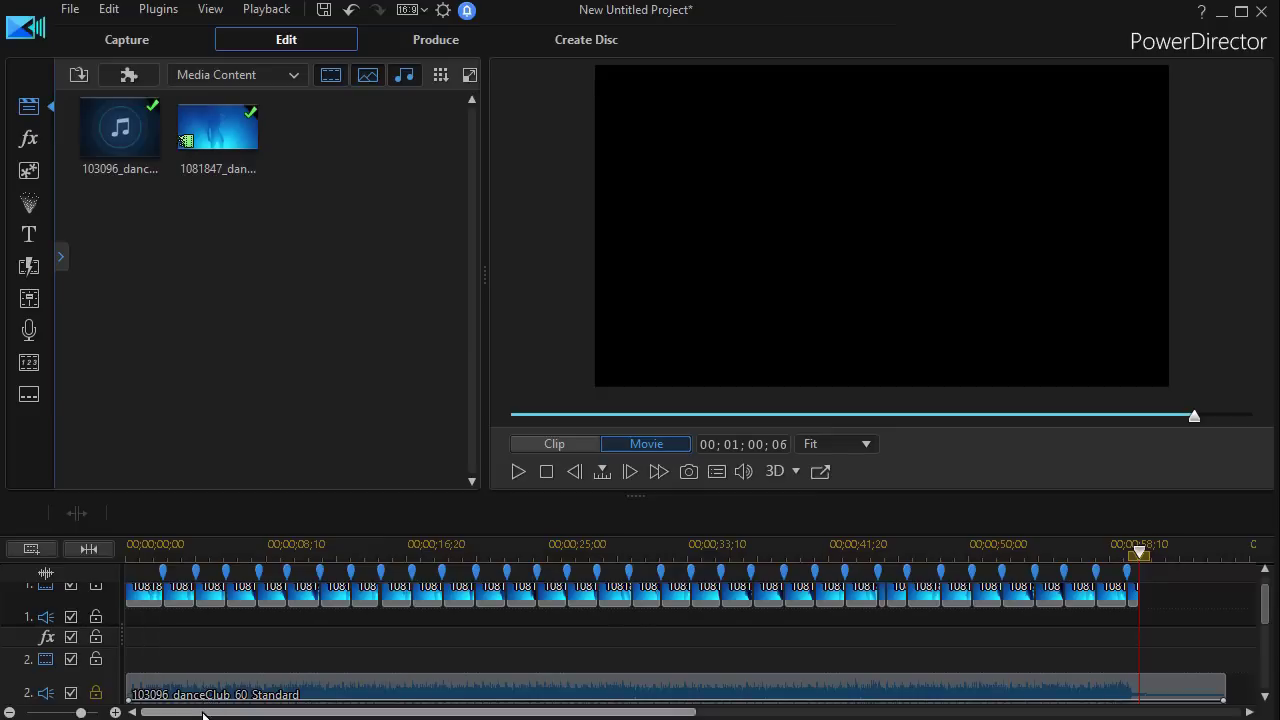
pyautogui.click(149, 594)
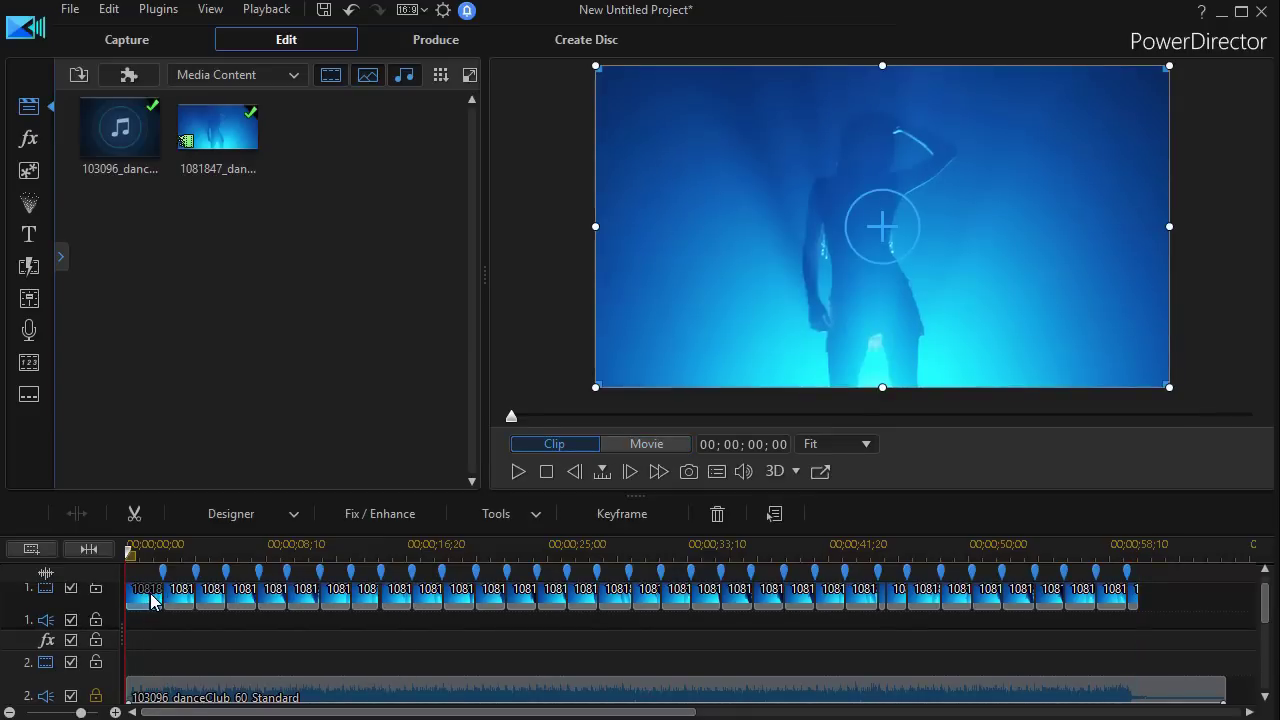
# Step: Open the first short clip in PiP Designer and move to about one second
pyautogui.doubleClick(152, 600)
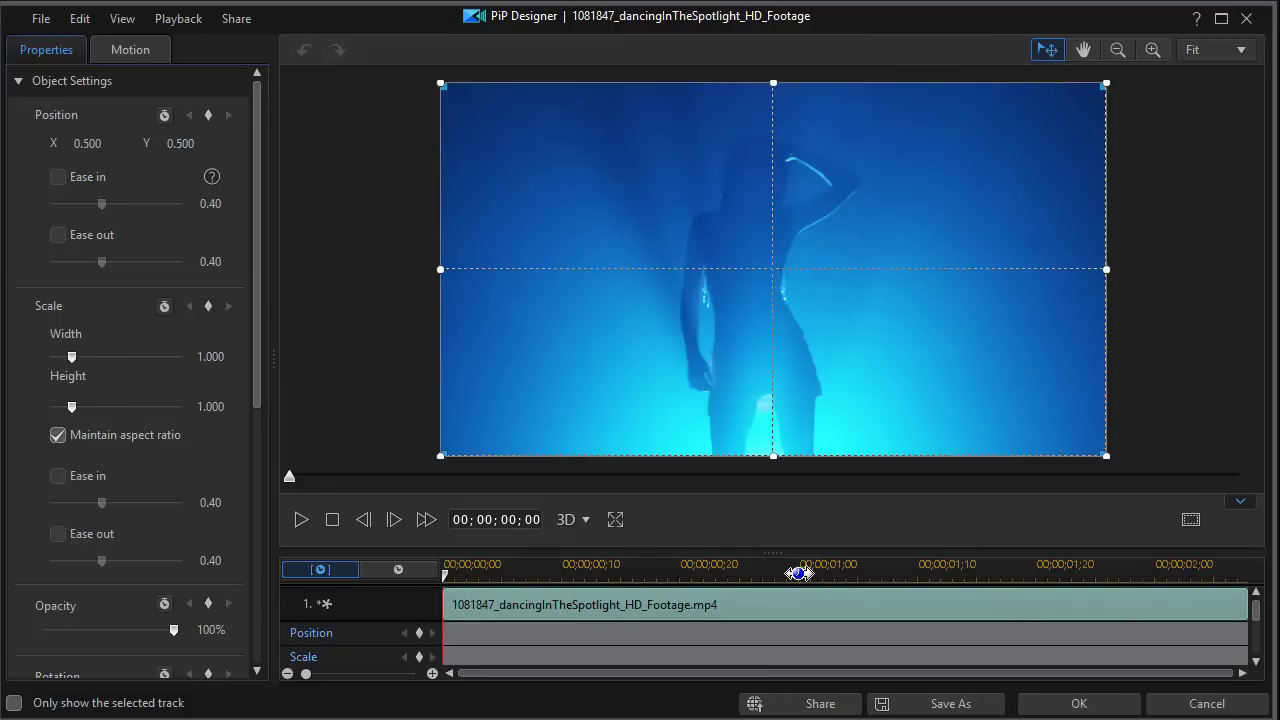
pyautogui.moveTo(446, 578)
pyautogui.mouseDown()
pyautogui.moveTo(771, 586)
pyautogui.moveTo(823, 600)
pyautogui.mouseUp()
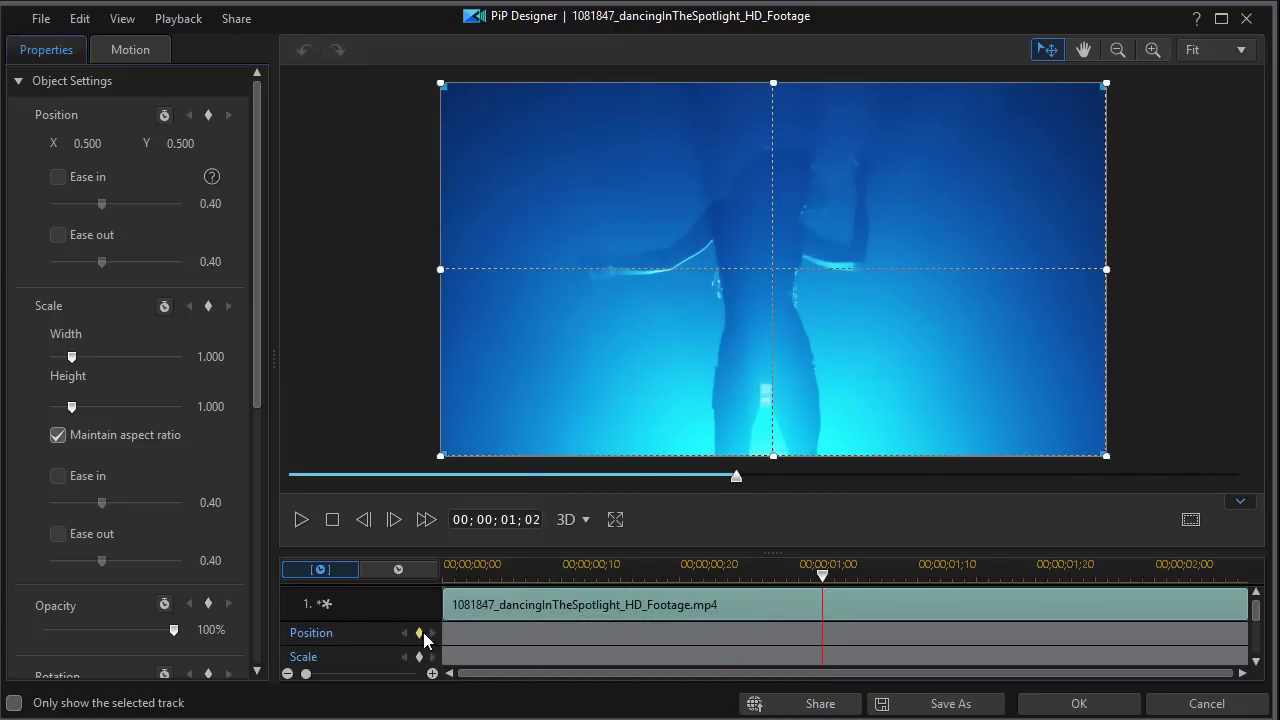
# Step: Add Scale and Position keyframes at one second, then check the clip's start and end
pyautogui.click(419, 657)
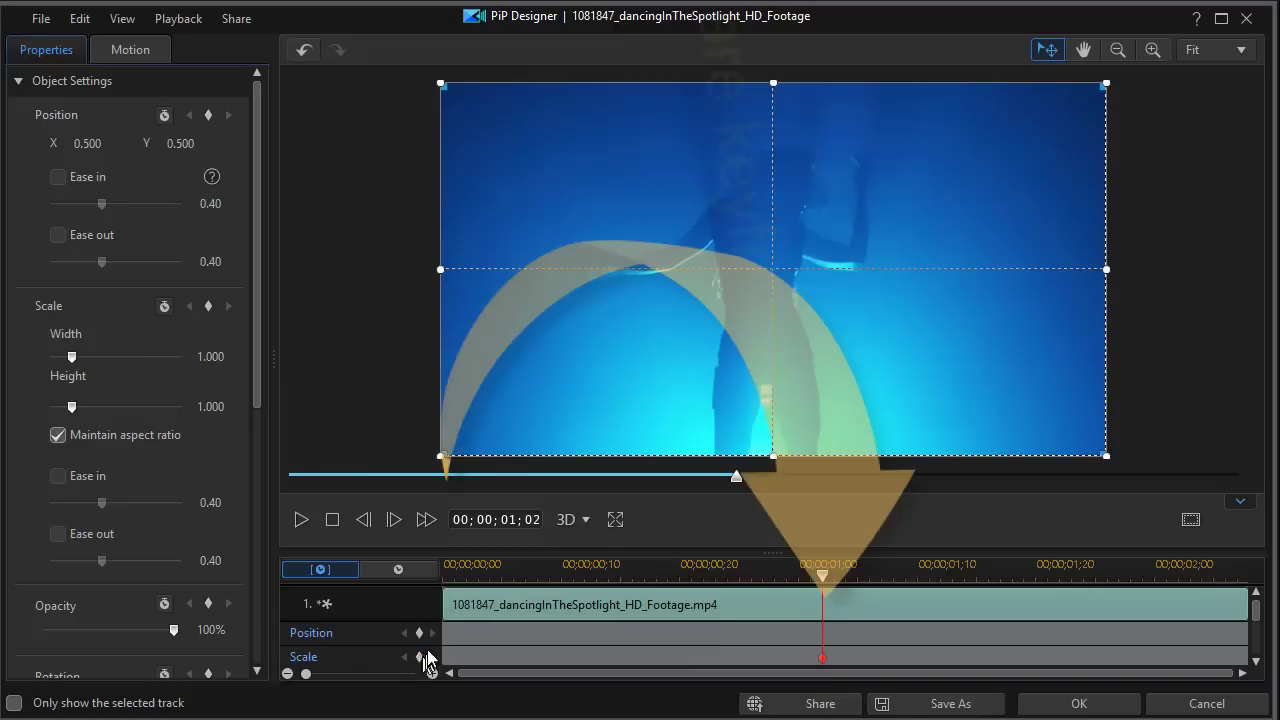
pyautogui.click(419, 634)
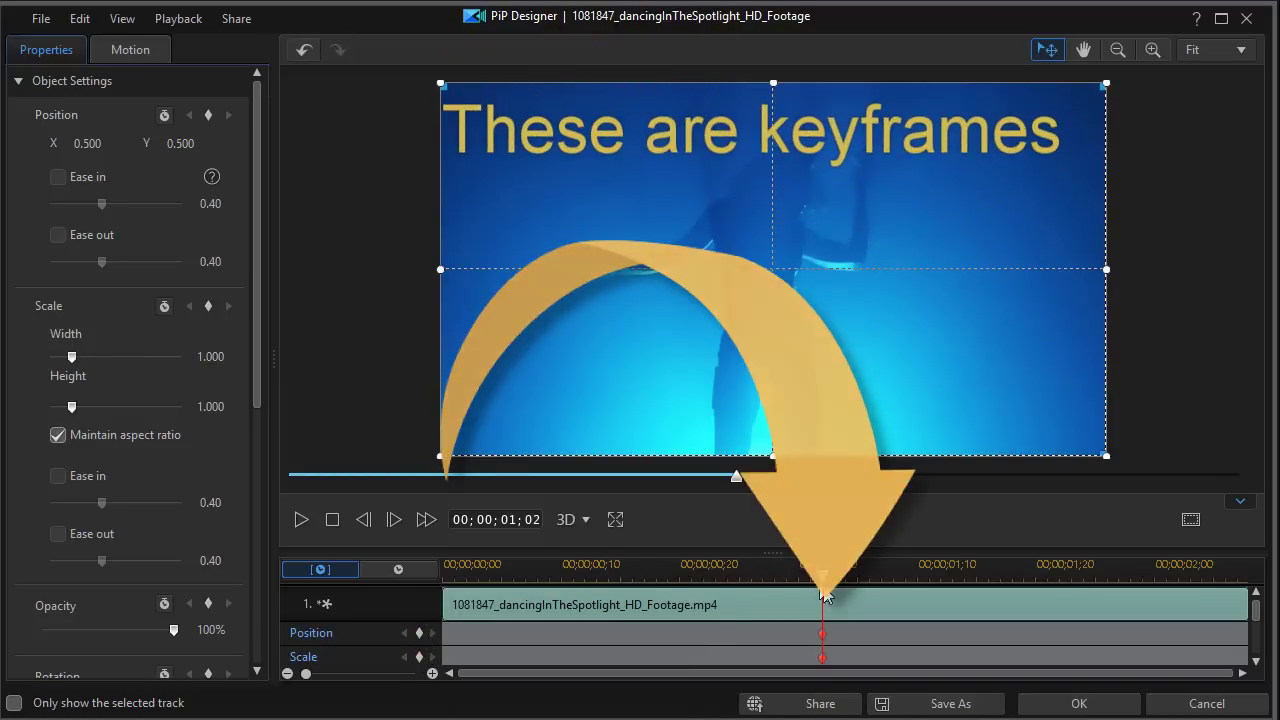
pyautogui.moveTo(822, 580); pyautogui.dragTo(375, 608)
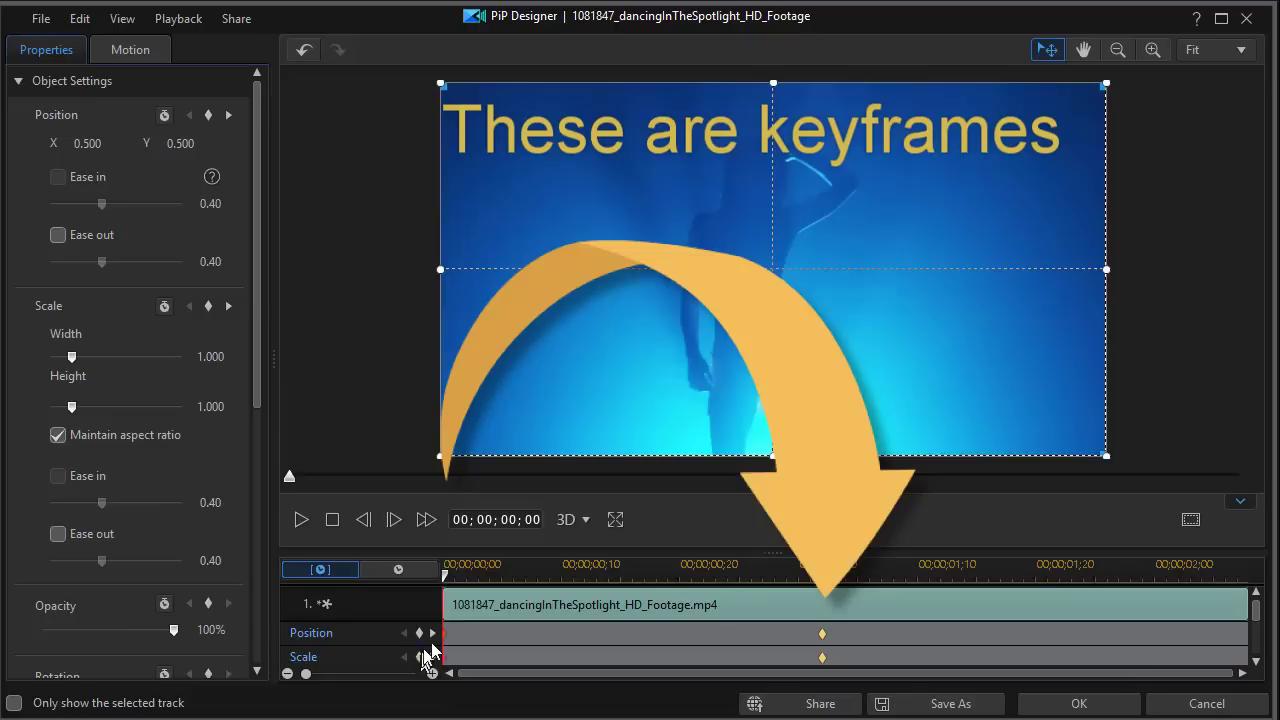
pyautogui.moveTo(447, 578); pyautogui.dragTo(1246, 575)
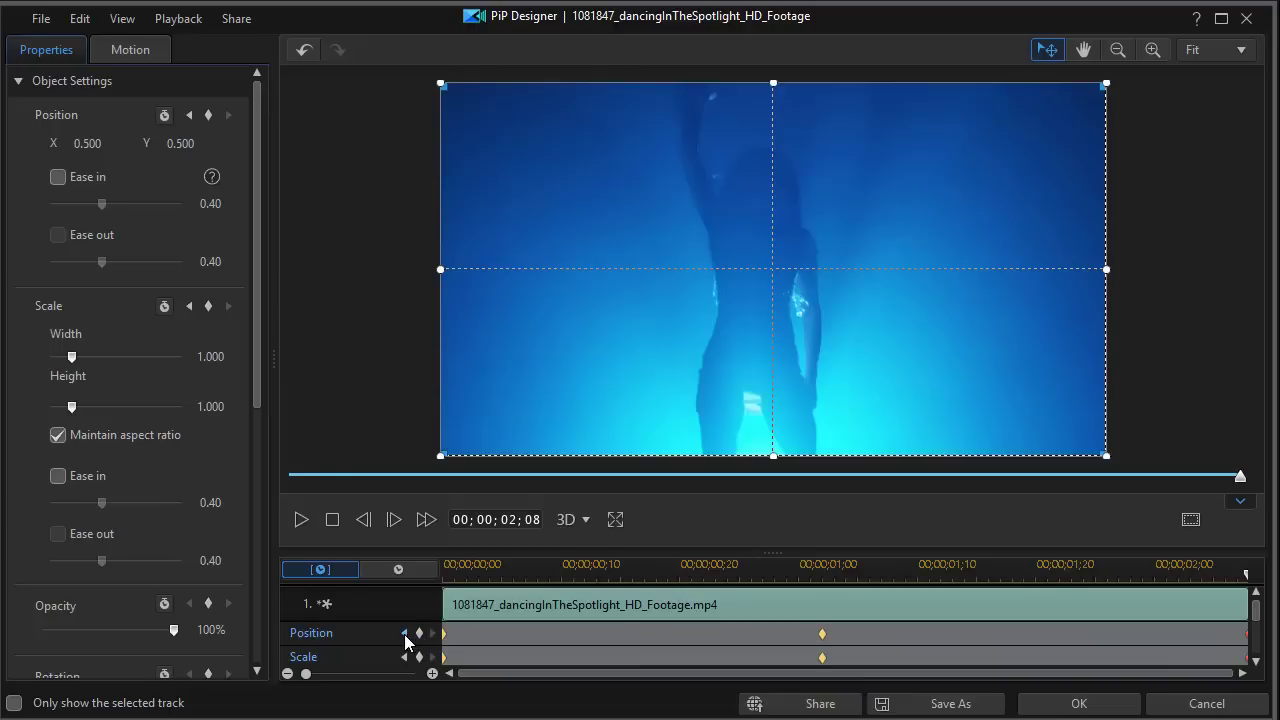
pyautogui.click(405, 634)
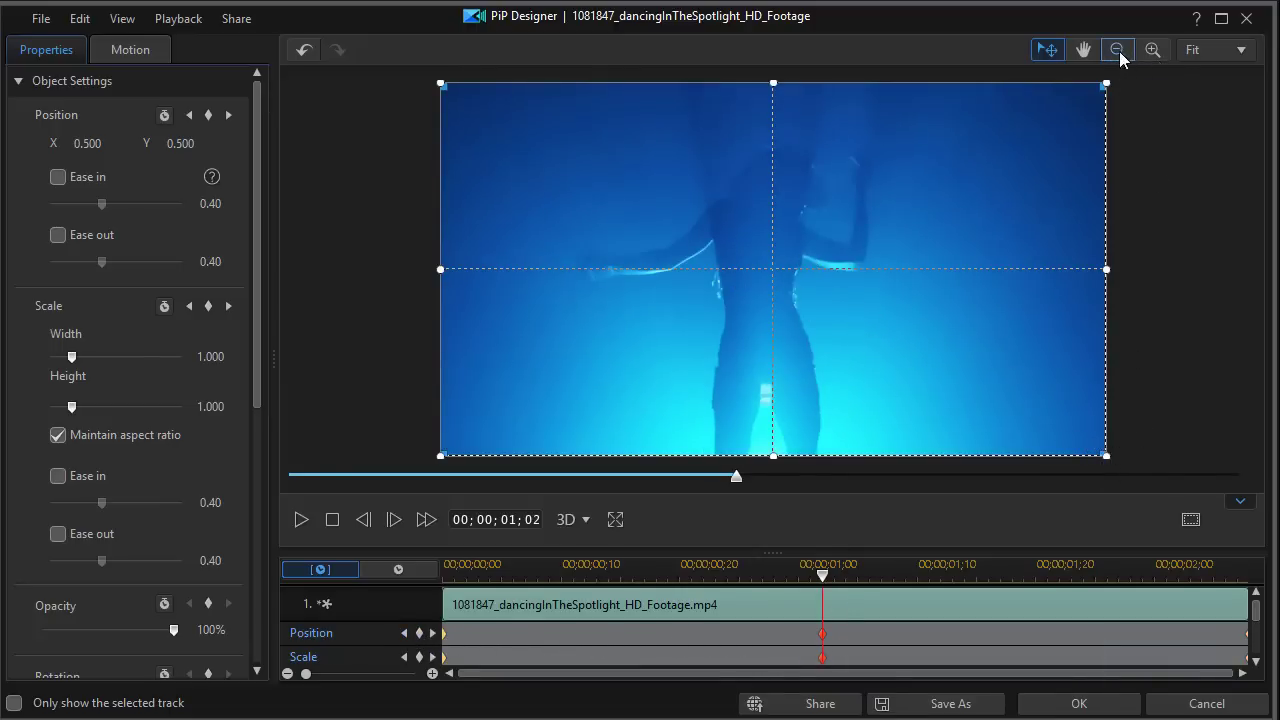
# Step: Enlarge the frame to 1.546 scale at the middle keyframe and recentre it
pyautogui.click(1120, 55)
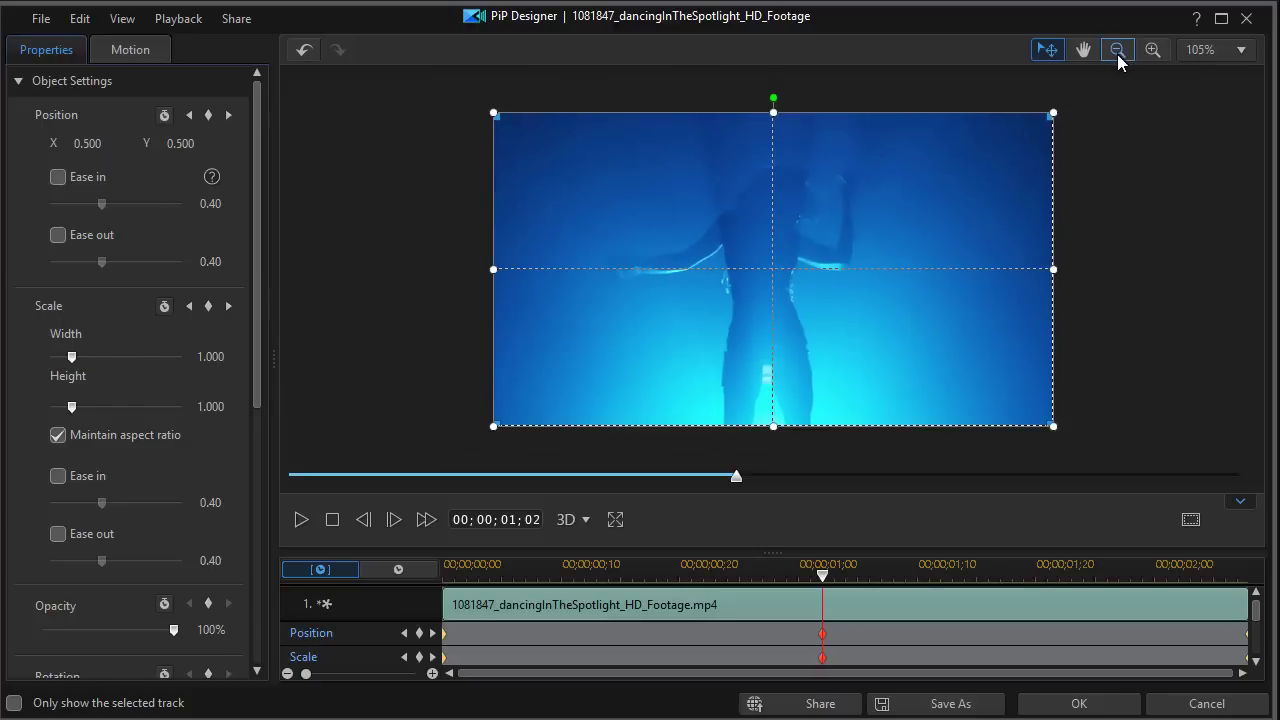
pyautogui.click(1120, 55)
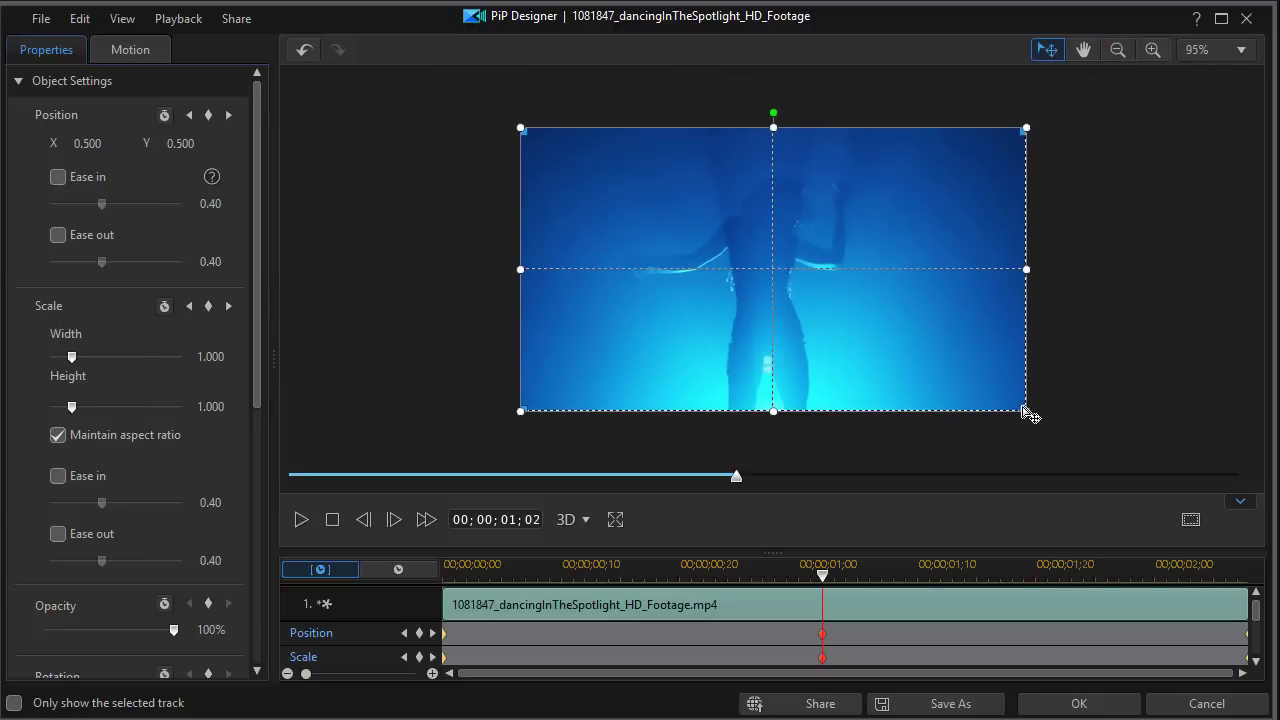
pyautogui.moveTo(1025, 409); pyautogui.dragTo(1160, 528)
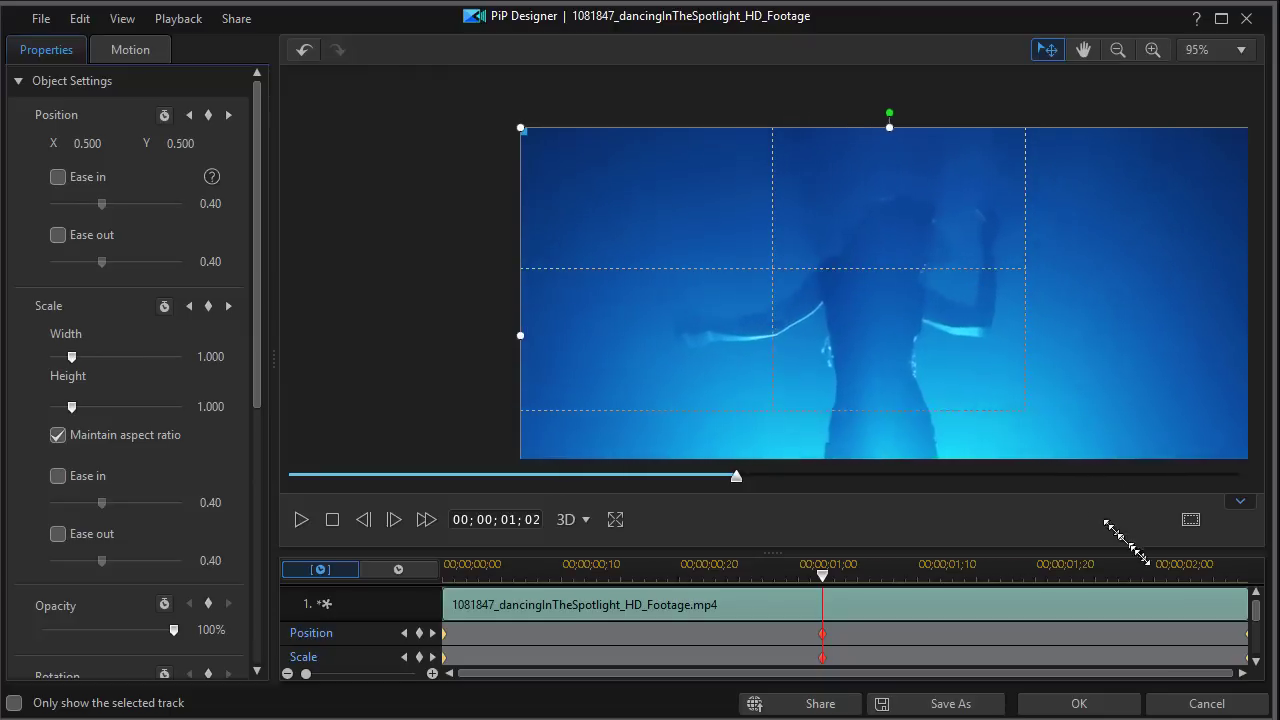
pyautogui.moveTo(900, 357); pyautogui.dragTo(763, 289)
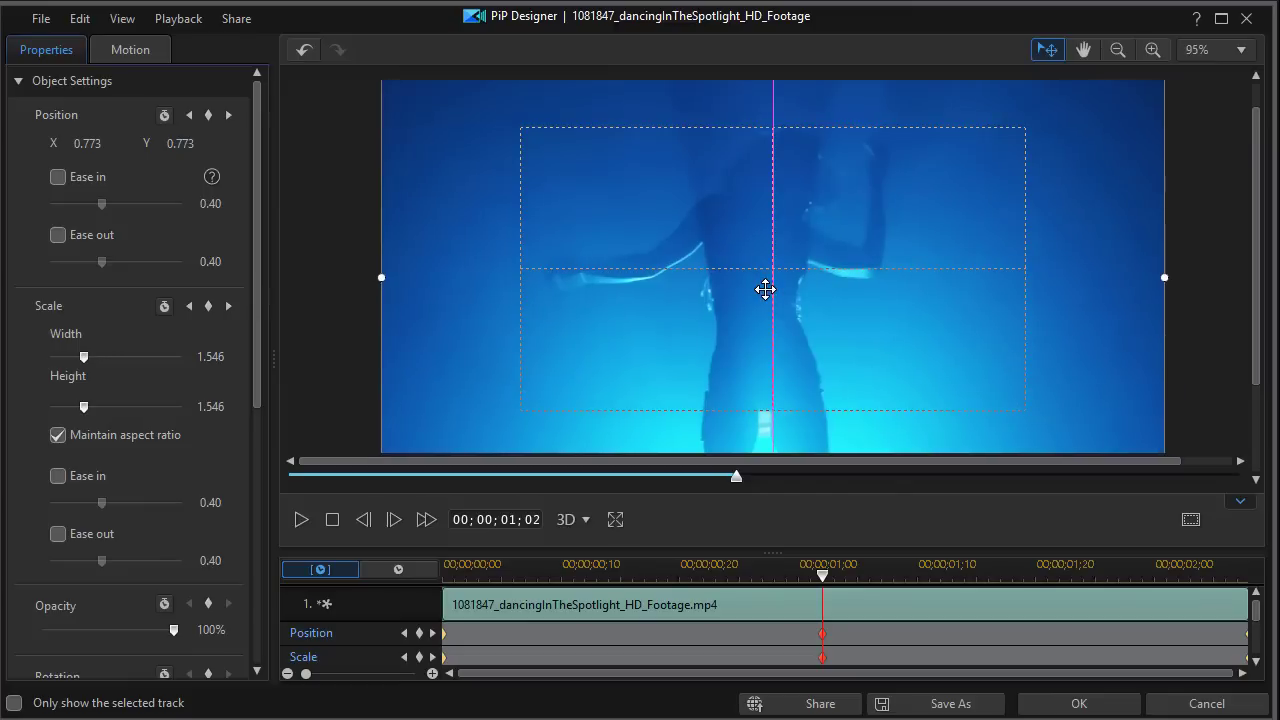
pyautogui.moveTo(765, 289); pyautogui.dragTo(766, 289)
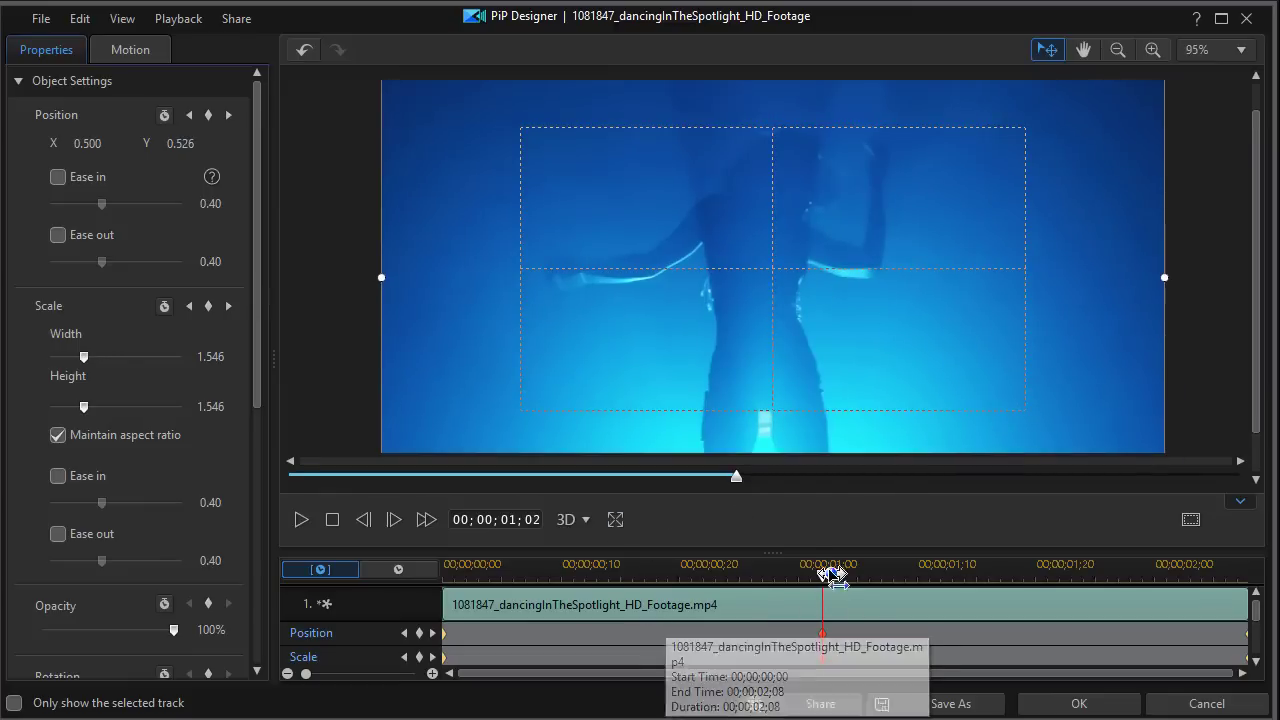
# Step: Preview the zoom animation from the clip start and apply the PiP changes
pyautogui.click(333, 521)
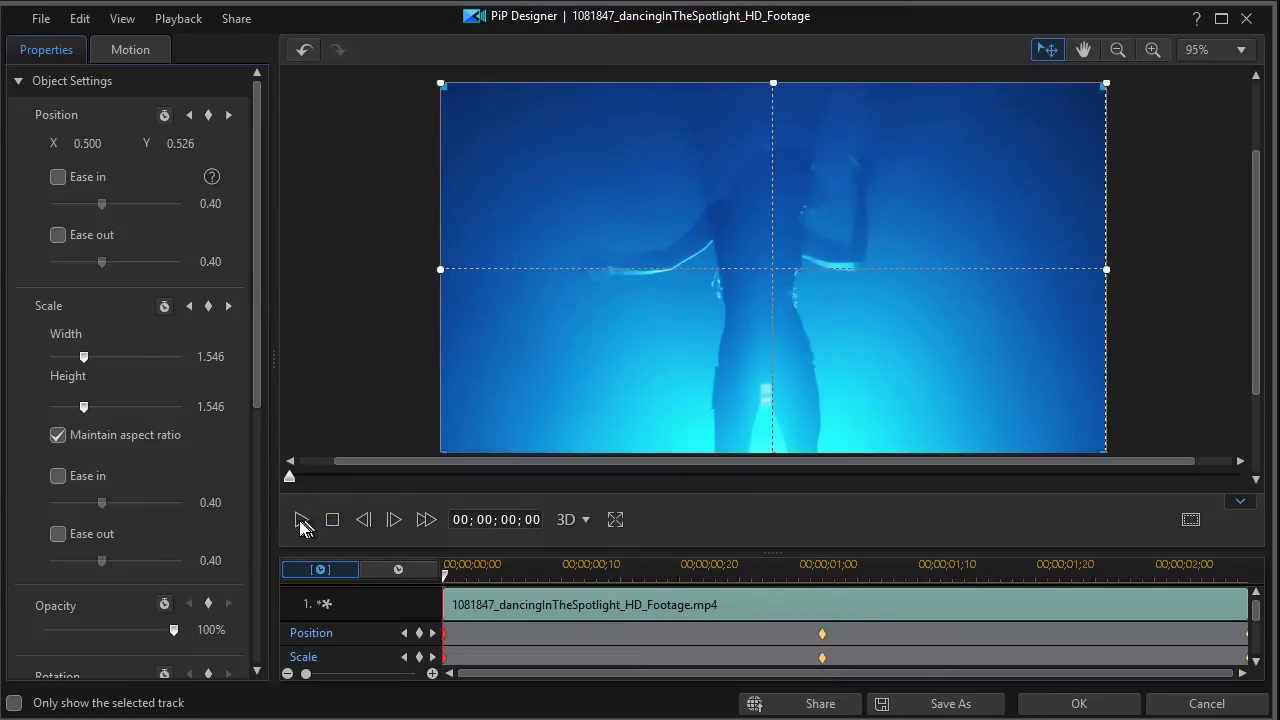
pyautogui.click(300, 520)
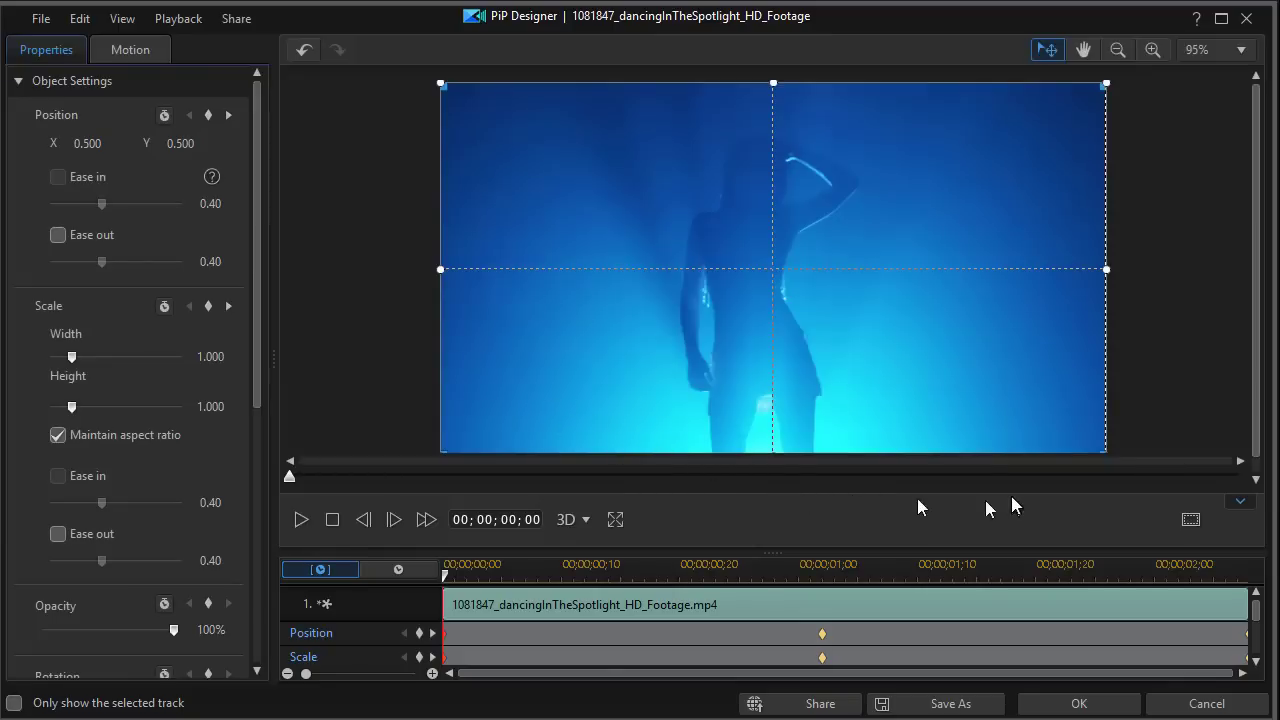
pyautogui.click(1080, 704)
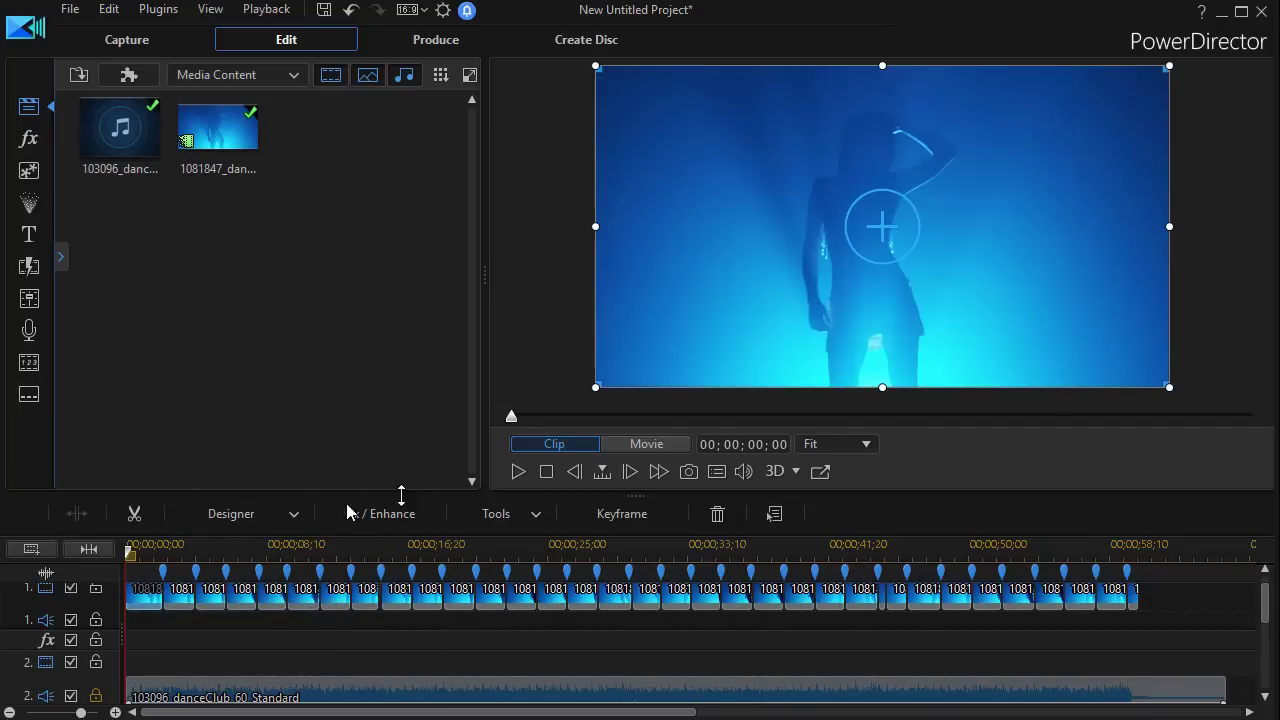
pyautogui.moveTo(147, 590)
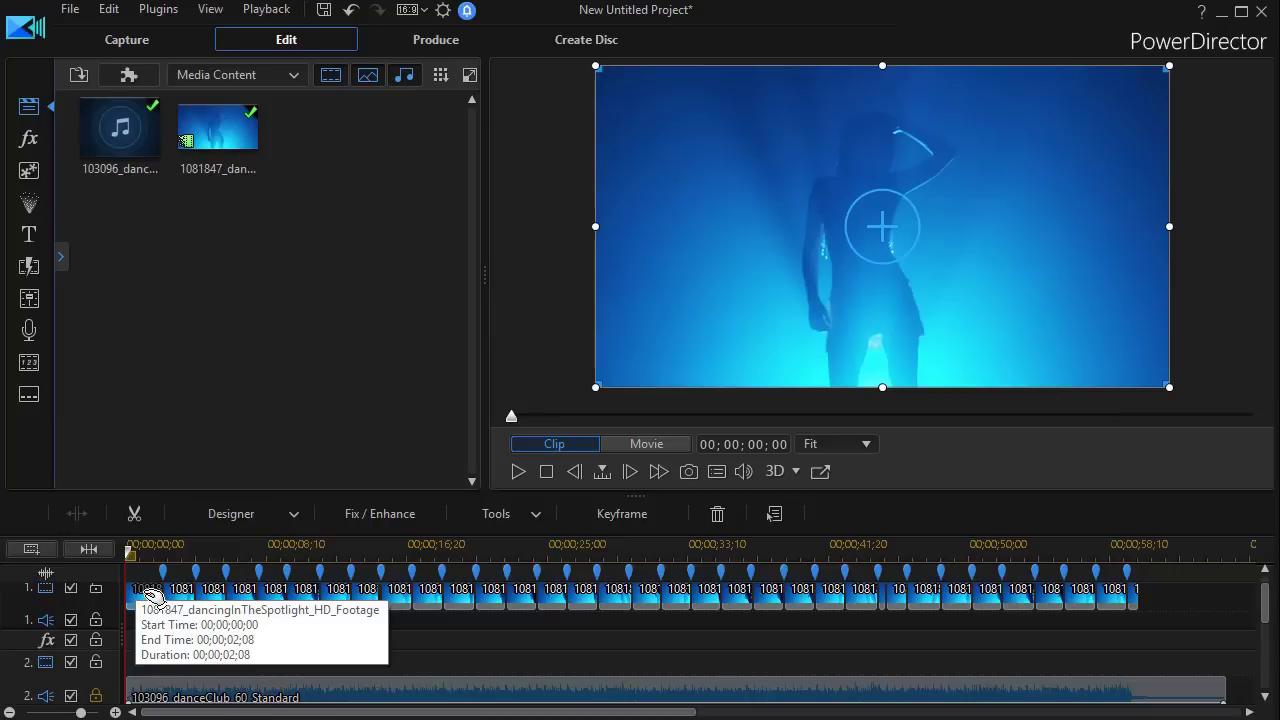
# Step: Copy the first clip's keyframe attributes, then box-select all the remaining dance clips on the track
pyautogui.rightClick(147, 592)
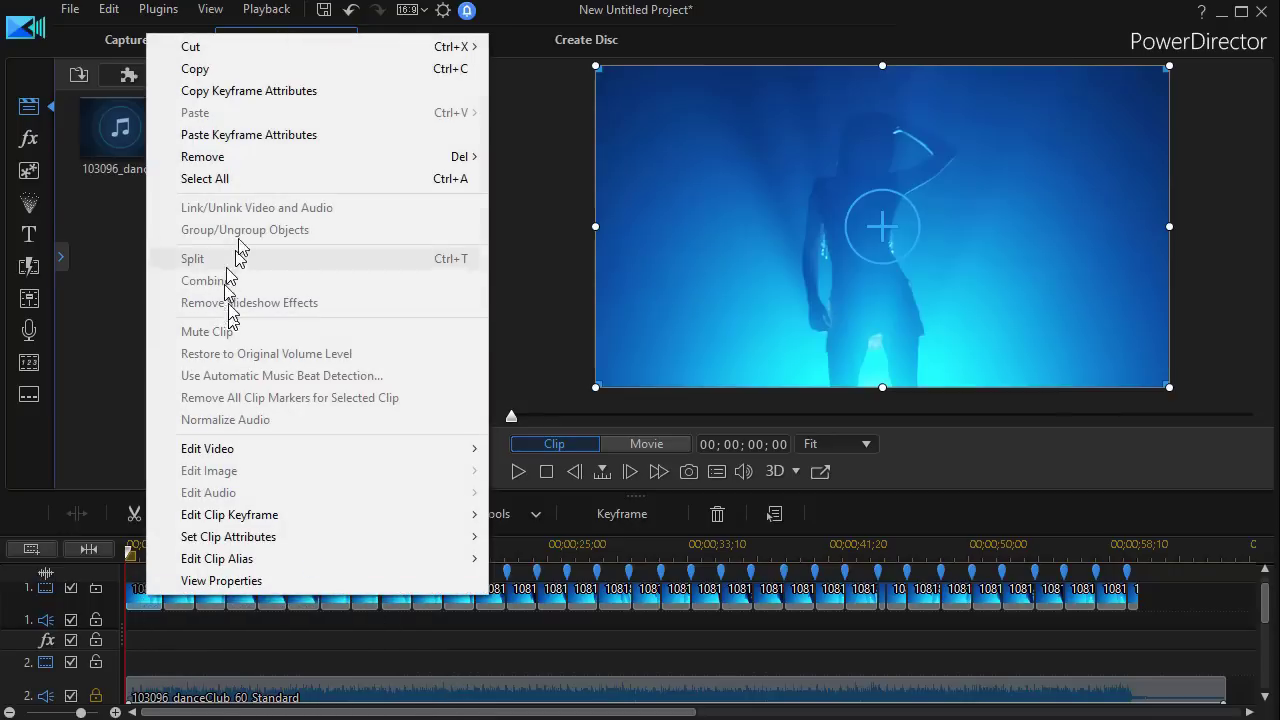
pyautogui.click(240, 92)
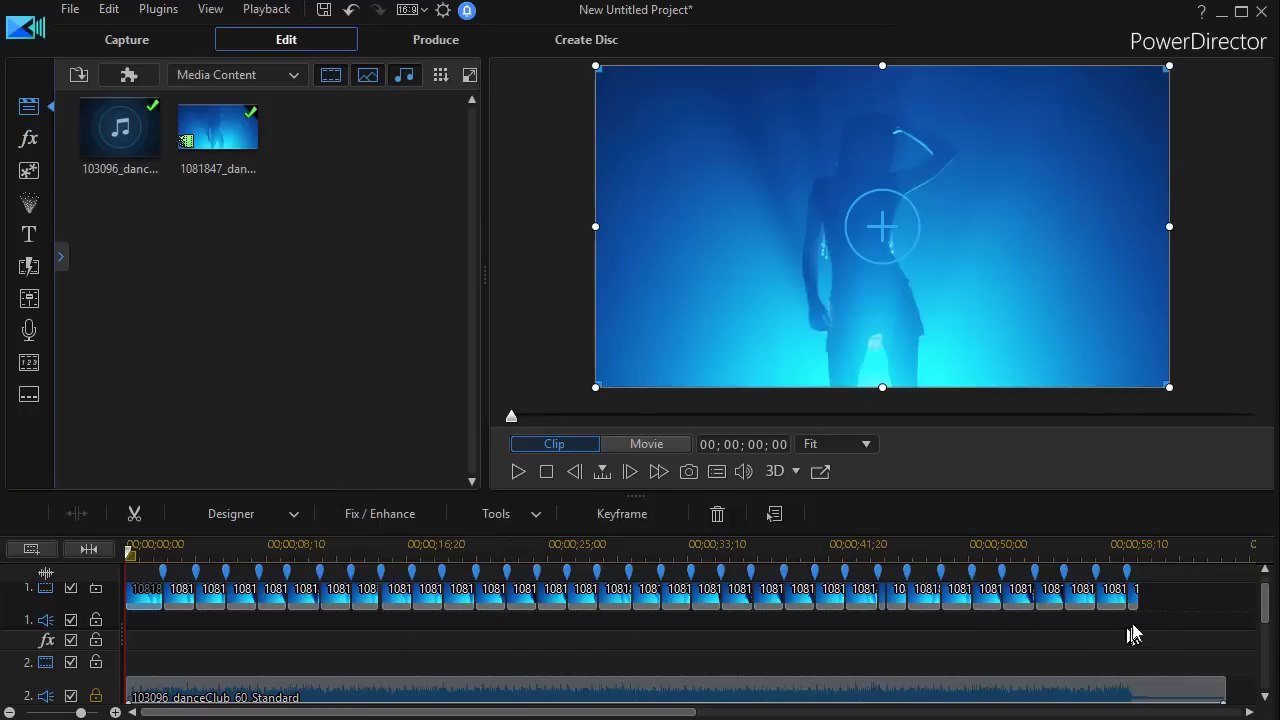
pyautogui.click(182, 640)
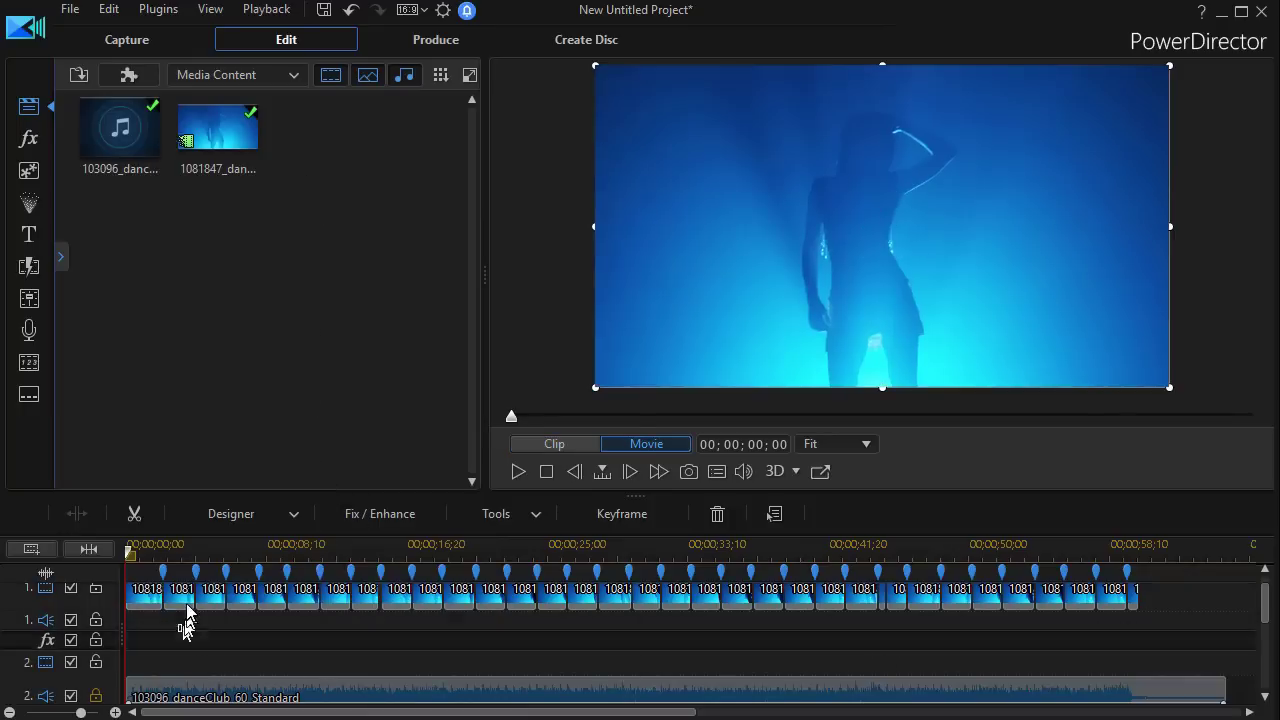
pyautogui.moveTo(215, 590); pyautogui.dragTo(1136, 602)
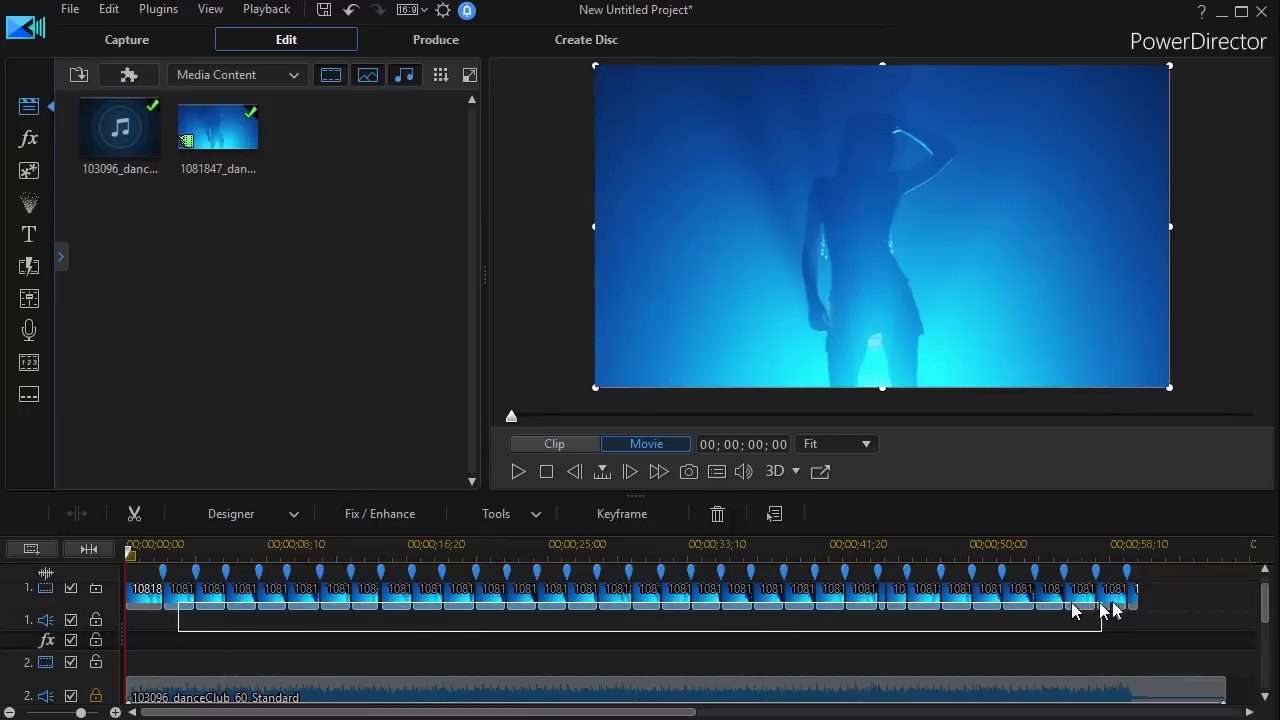
pyautogui.moveTo(1136, 604); pyautogui.dragTo(1134, 601)
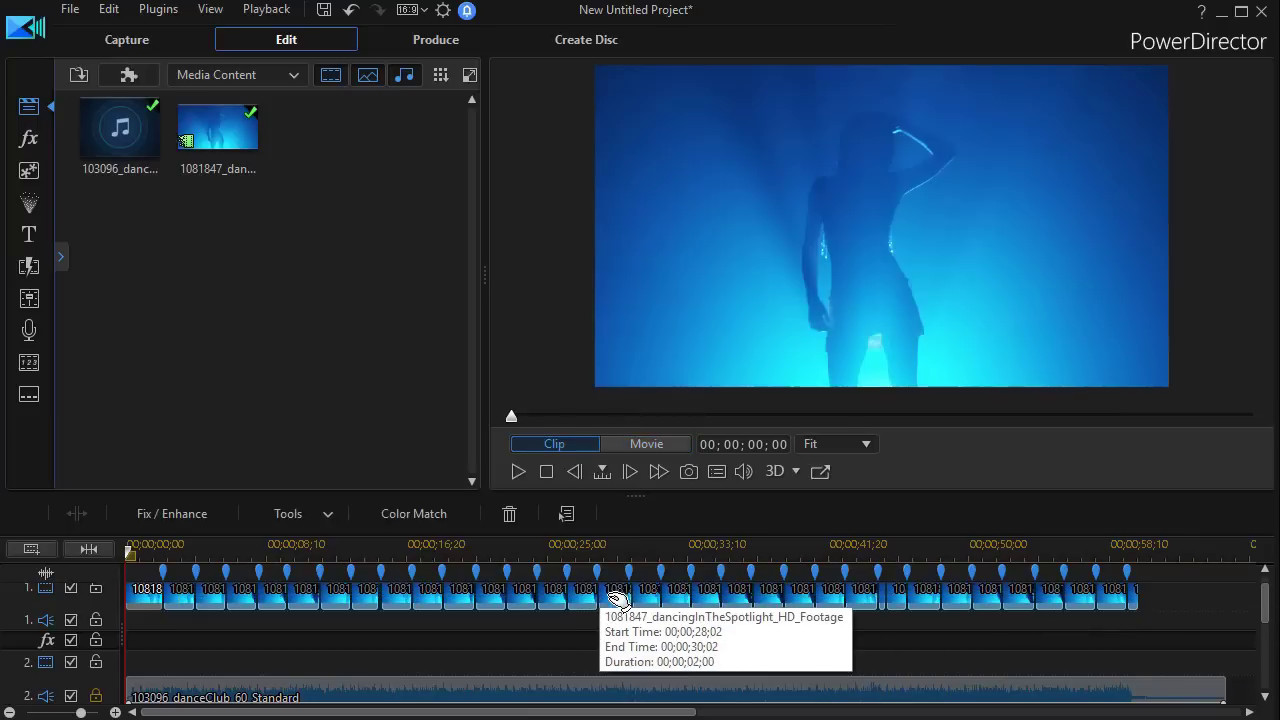
pyautogui.rightClick(615, 598)
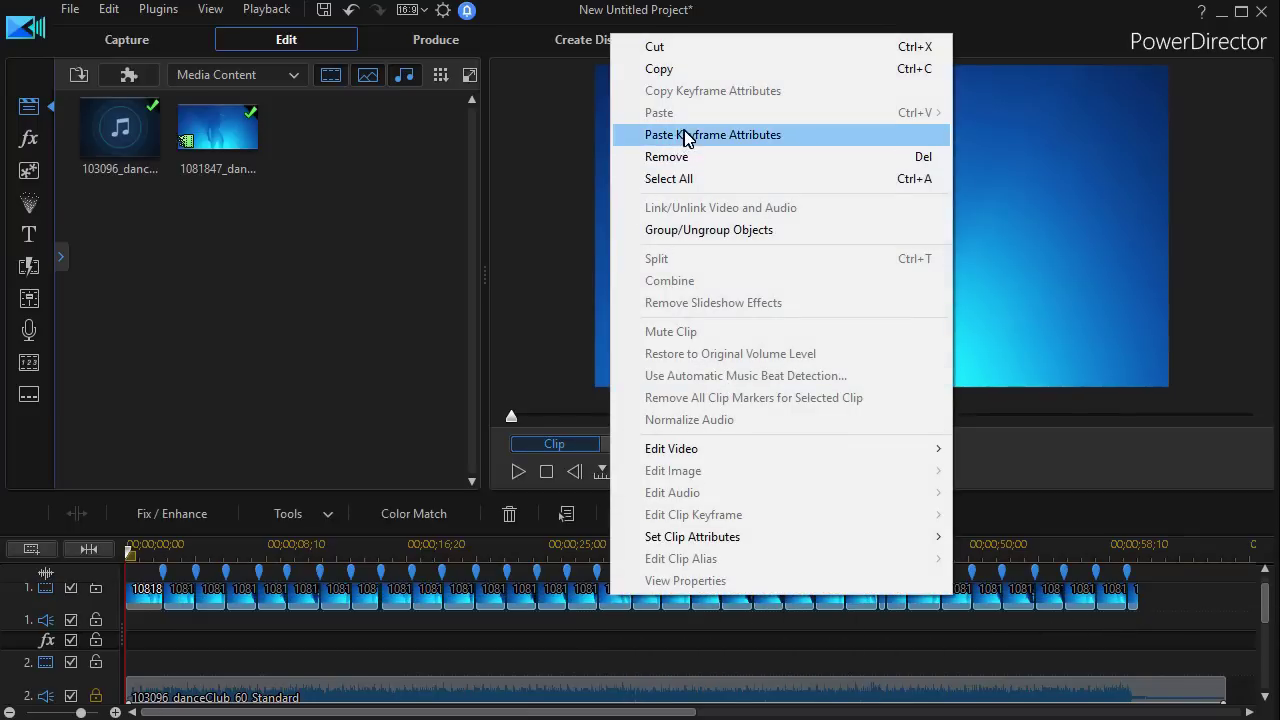
# Step: Paste the zoom keyframe attributes onto the selected clips, then preview the whole movie
pyautogui.click(686, 136)
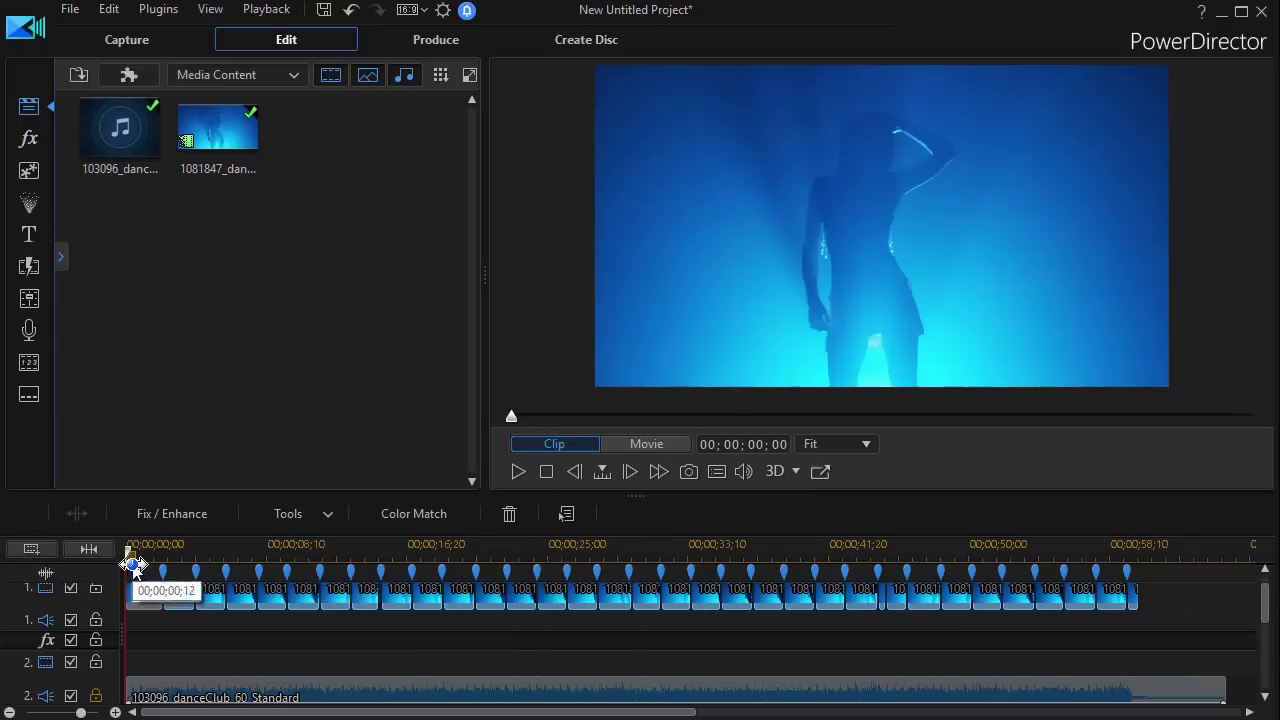
pyautogui.click(652, 444)
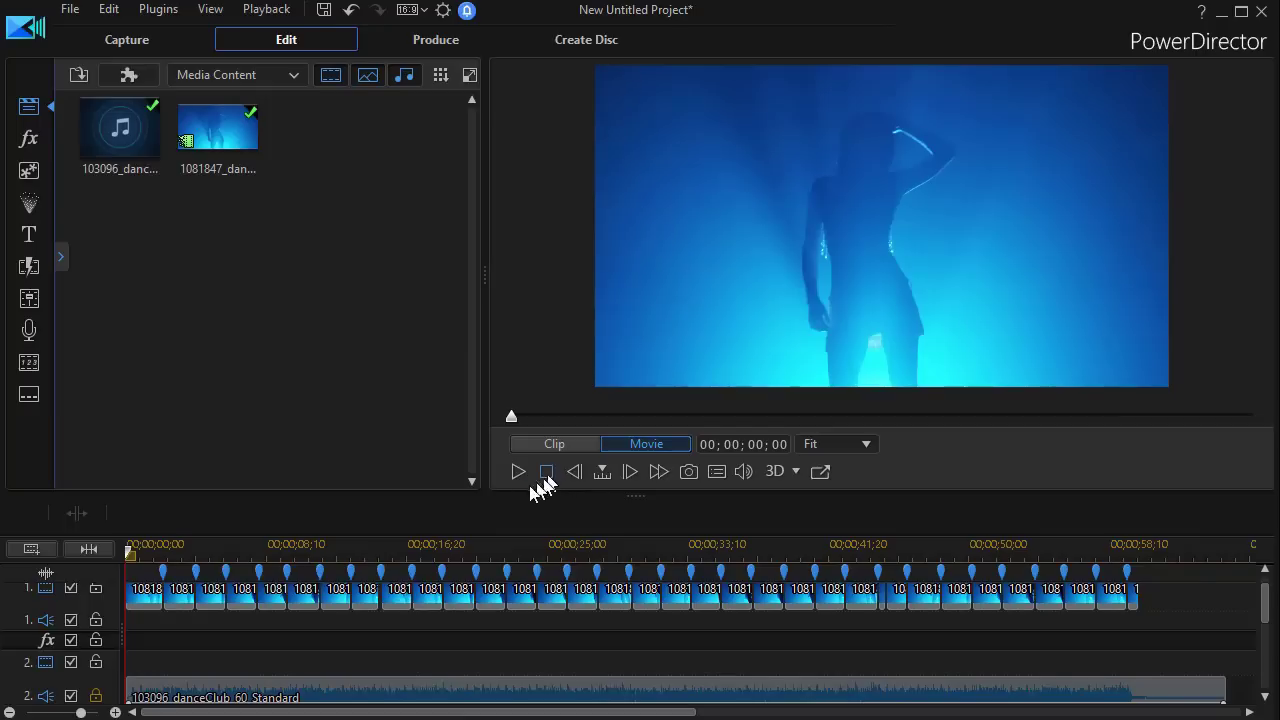
pyautogui.press('space')
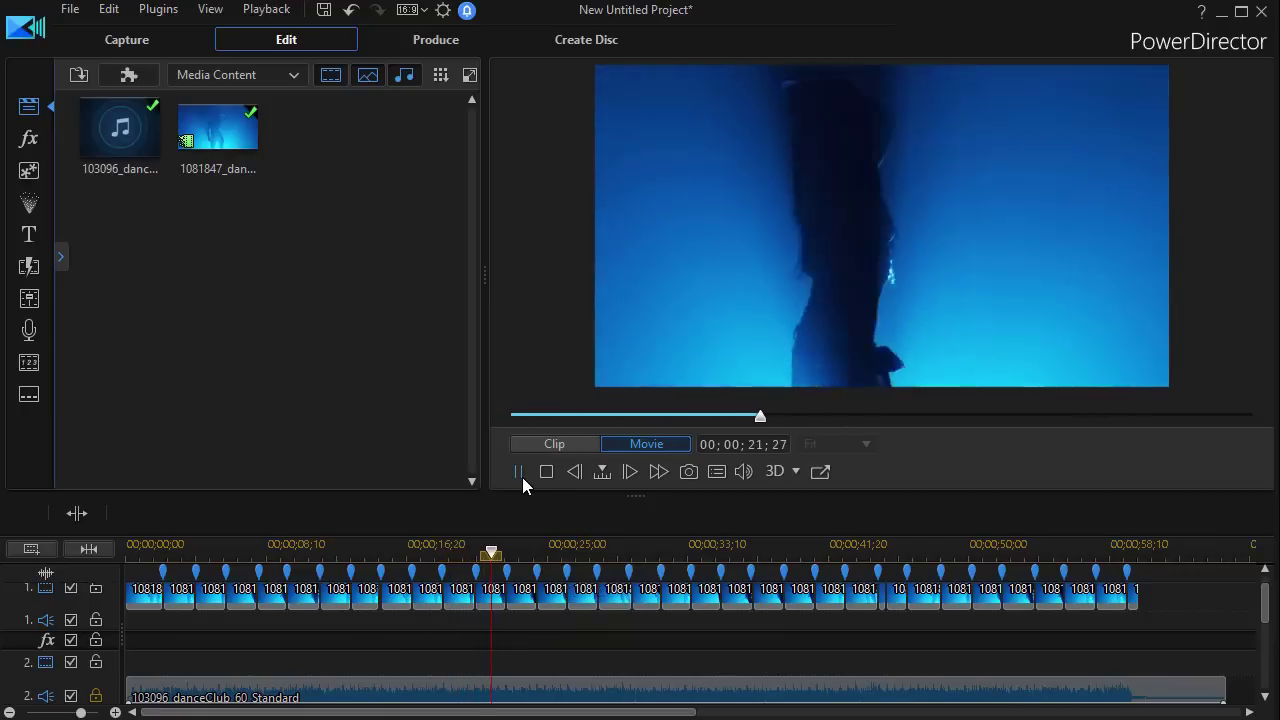
pyautogui.click(520, 477)
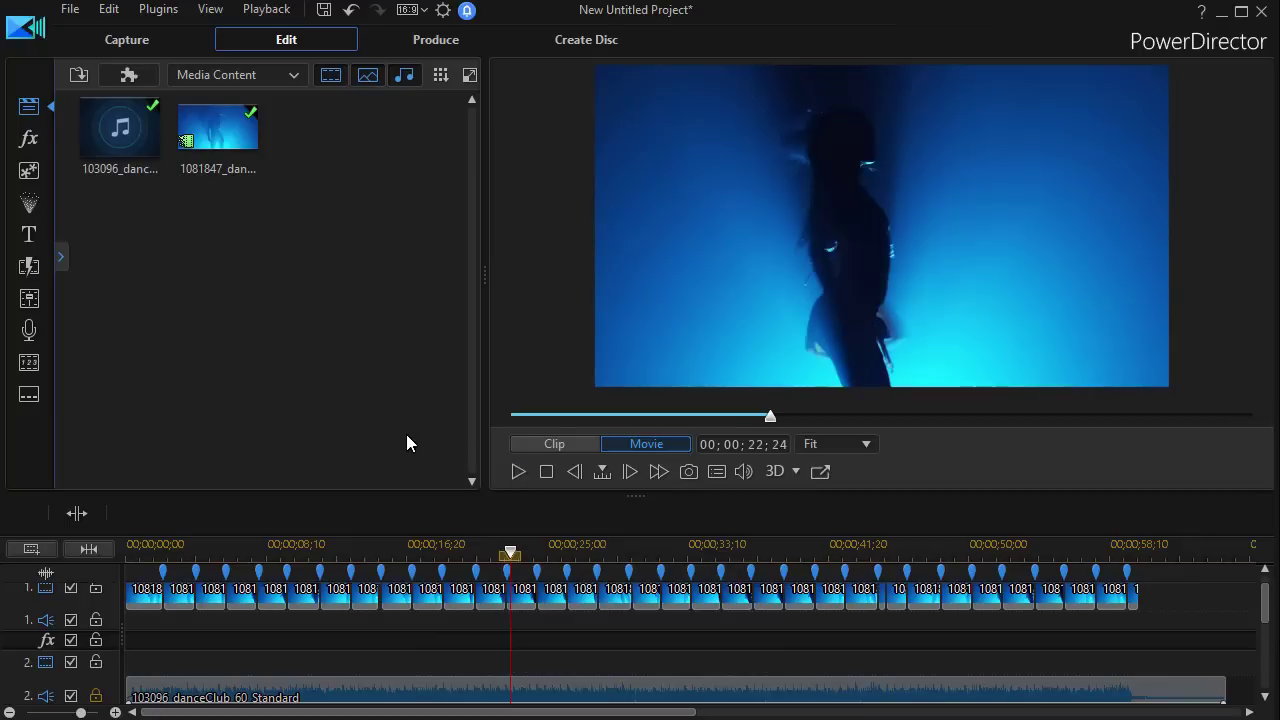